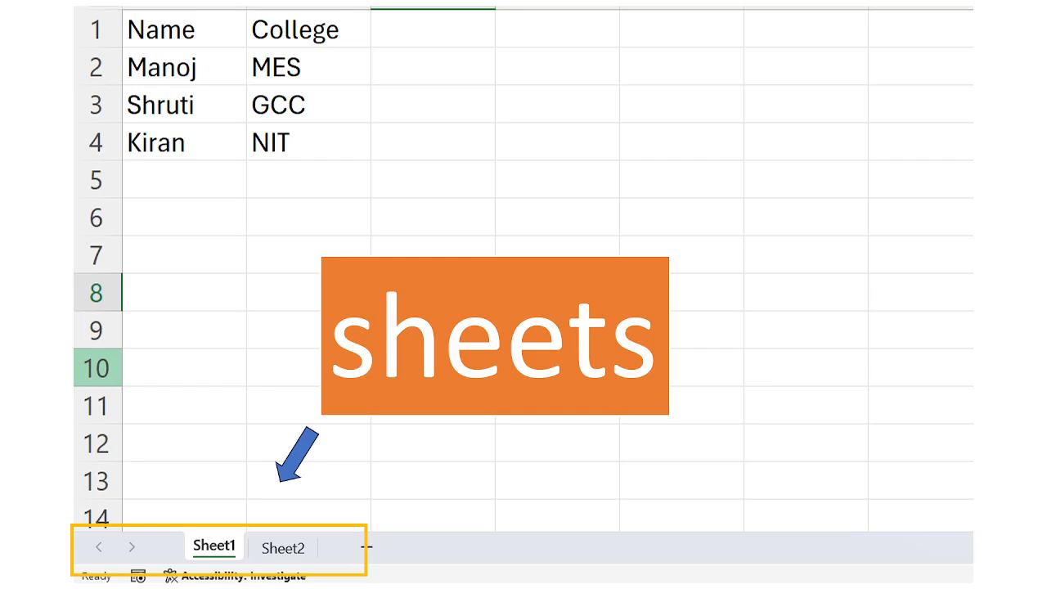
Step: Switch from the slide show to the Book1 workbook in Excel
{"action": "key", "text": "alt+Tab"}
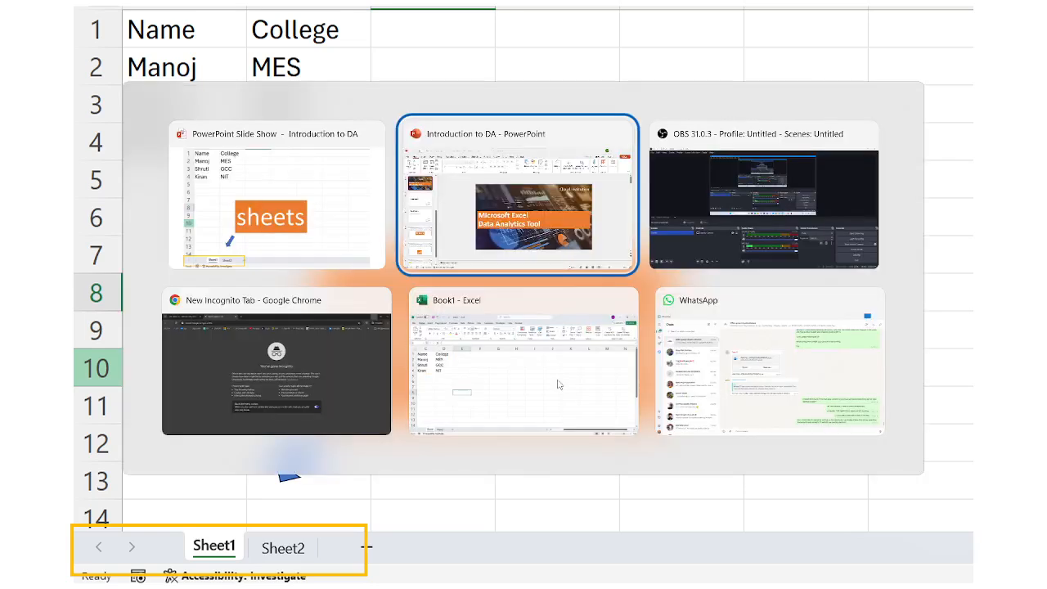
{"action": "key", "text": "Tab"}
{"action": "key", "text": "Tab"}
{"action": "key", "text": "Tab"}
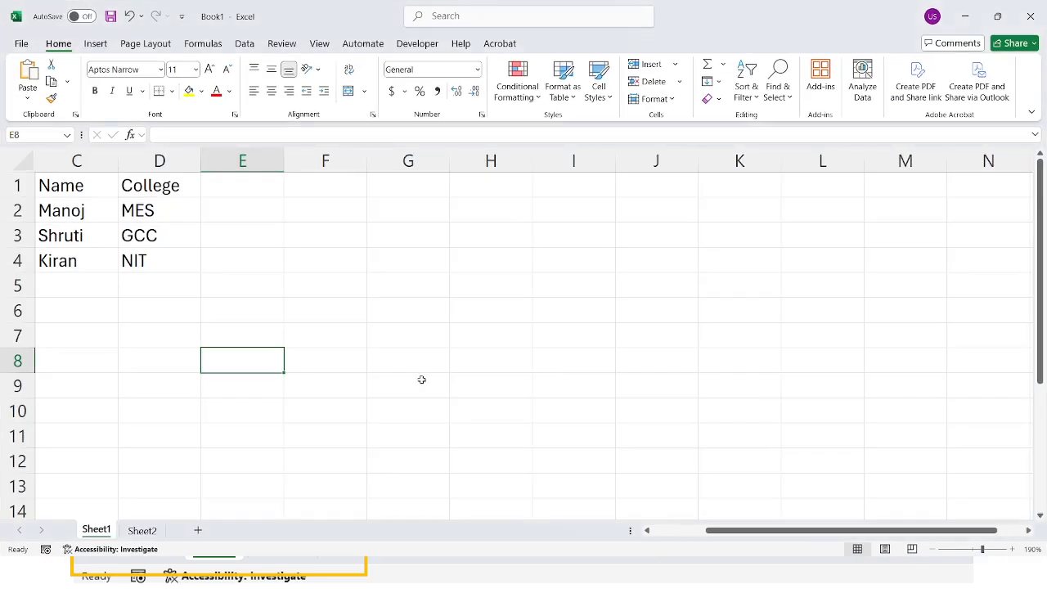
{"action": "left_click", "coordinate": [293, 315]}
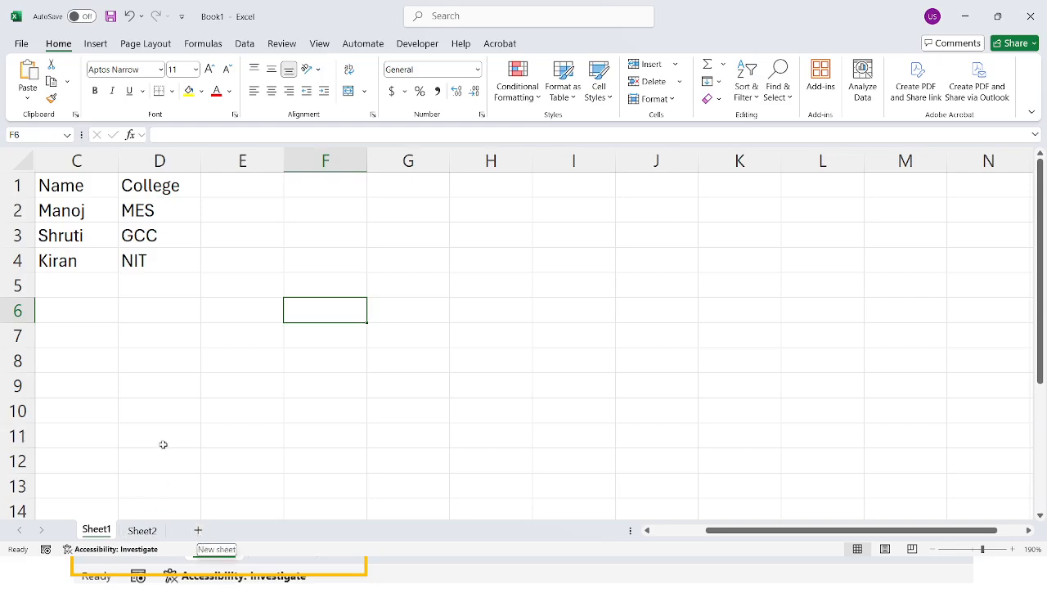
{"action": "left_click", "coordinate": [152, 377]}
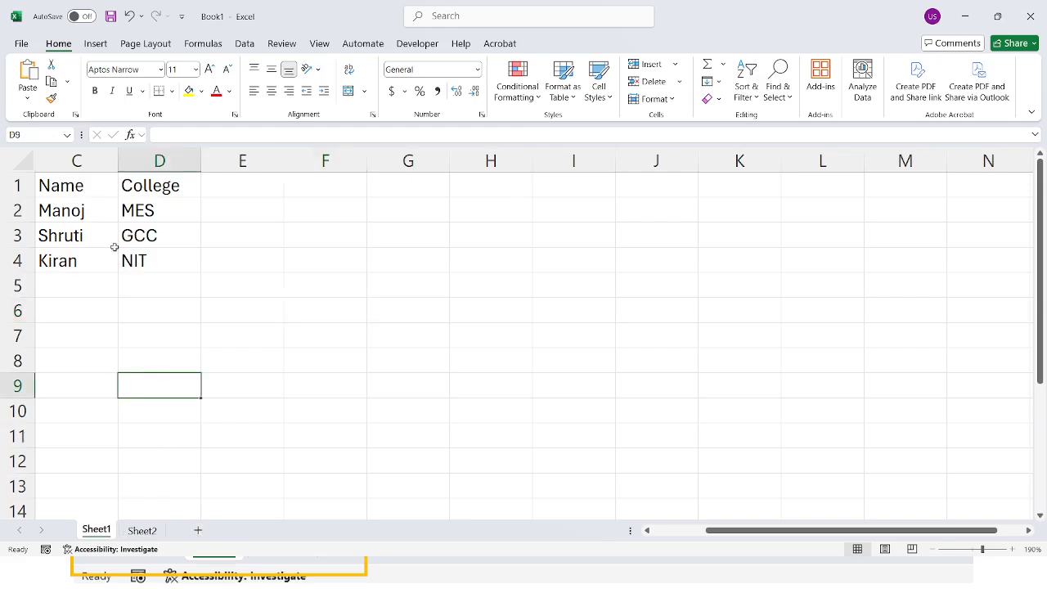
Step: Clear the contents of C1:E5, covering the existing name and college table on Sheet1
{"action": "left_click_drag", "start_coordinate": [78, 186], "coordinate": [220, 274]}
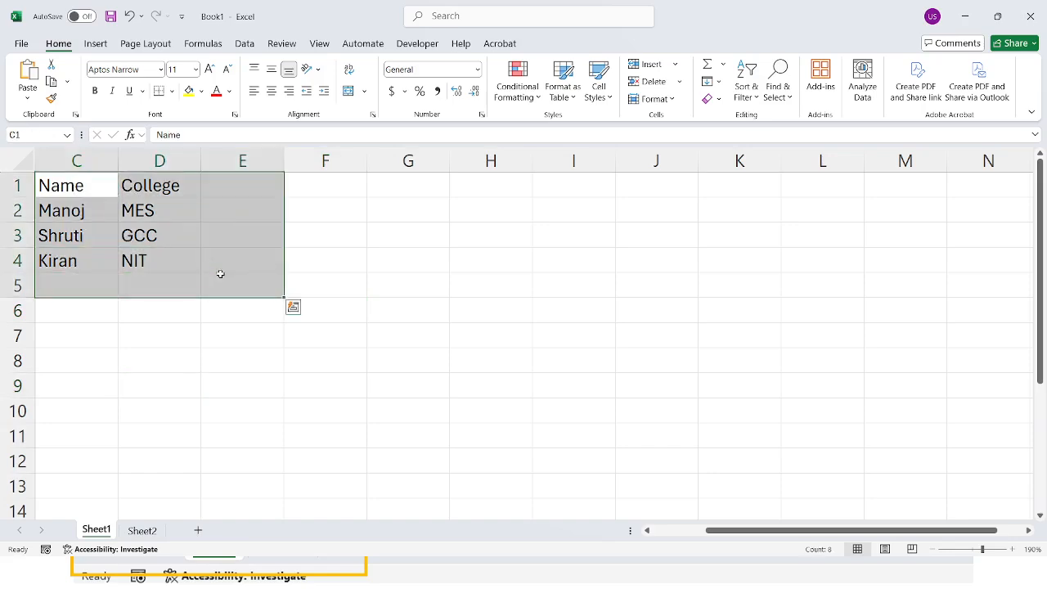
{"action": "key", "text": "Delete"}
{"action": "left_click", "coordinate": [108, 339]}
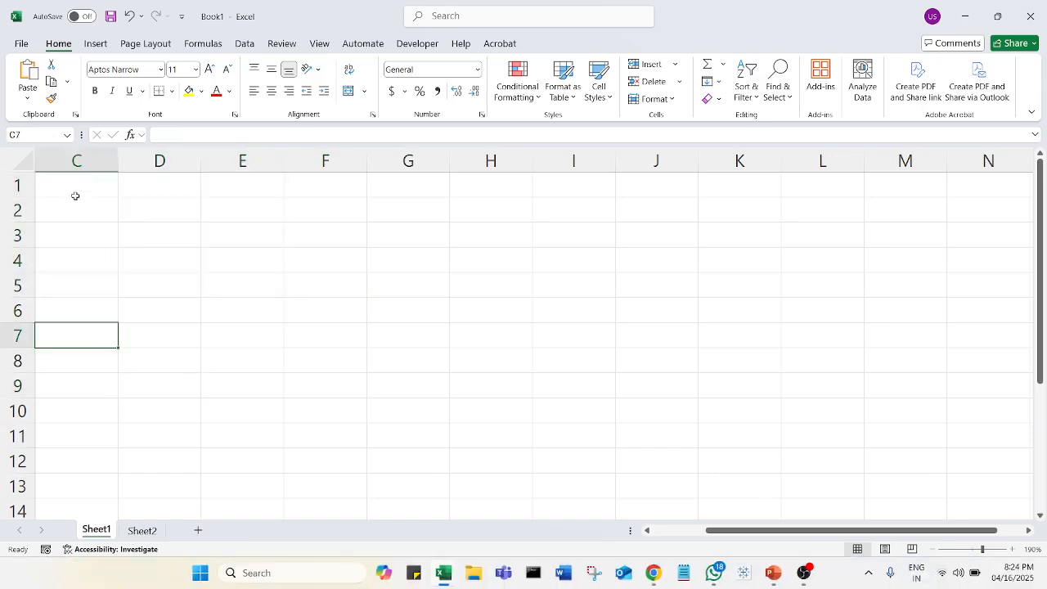
Step: Enter the column headers Name in C1 and College in D1
{"action": "left_click", "coordinate": [75, 188]}
{"action": "type", "text": "Name"}
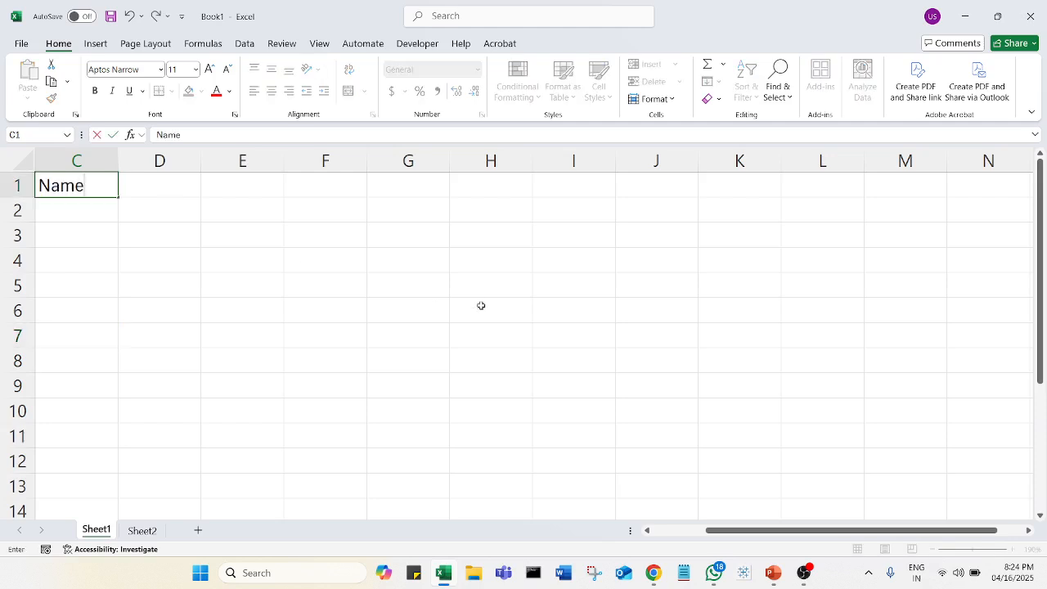
{"action": "key", "text": "Tab"}
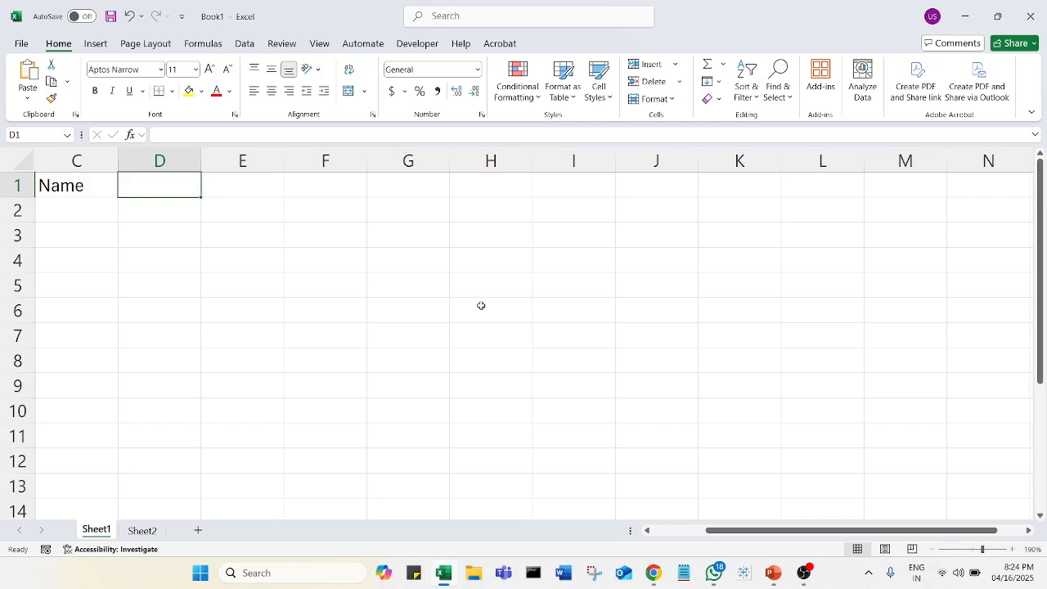
{"action": "type", "text": "College"}
{"action": "key", "text": "Return"}
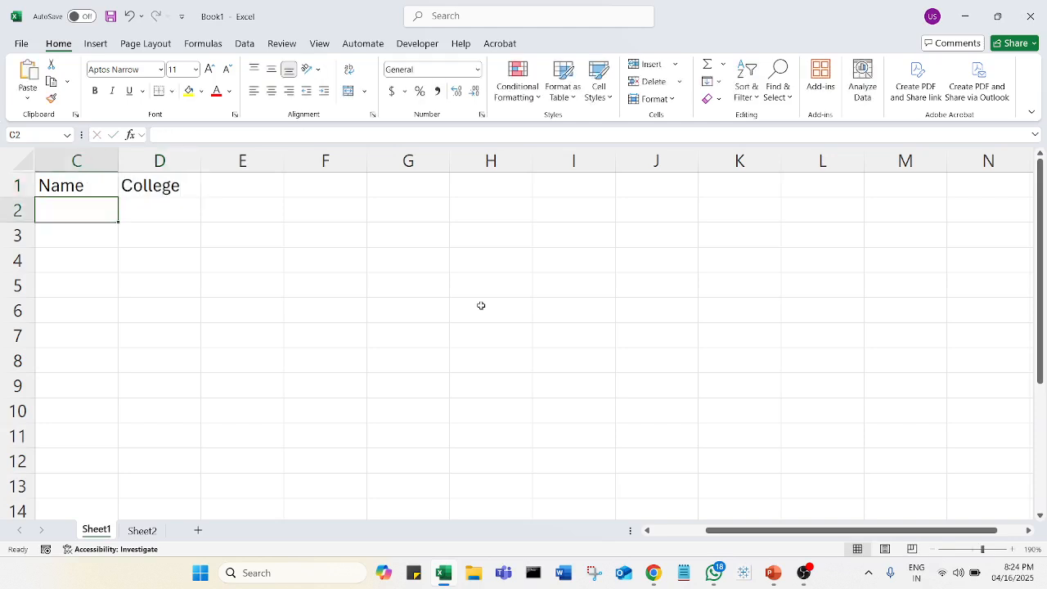
Step: Fill C2:C5 under the Name header with four students' first names
{"action": "type", "text": "Kir"}
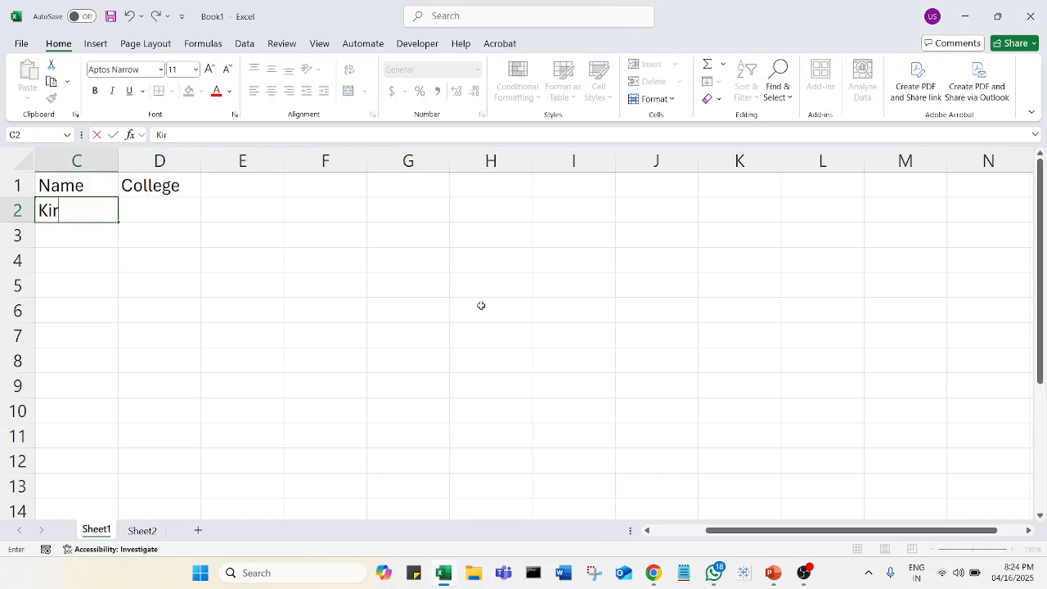
{"action": "type", "text": "an"}
{"action": "key", "text": "Return"}
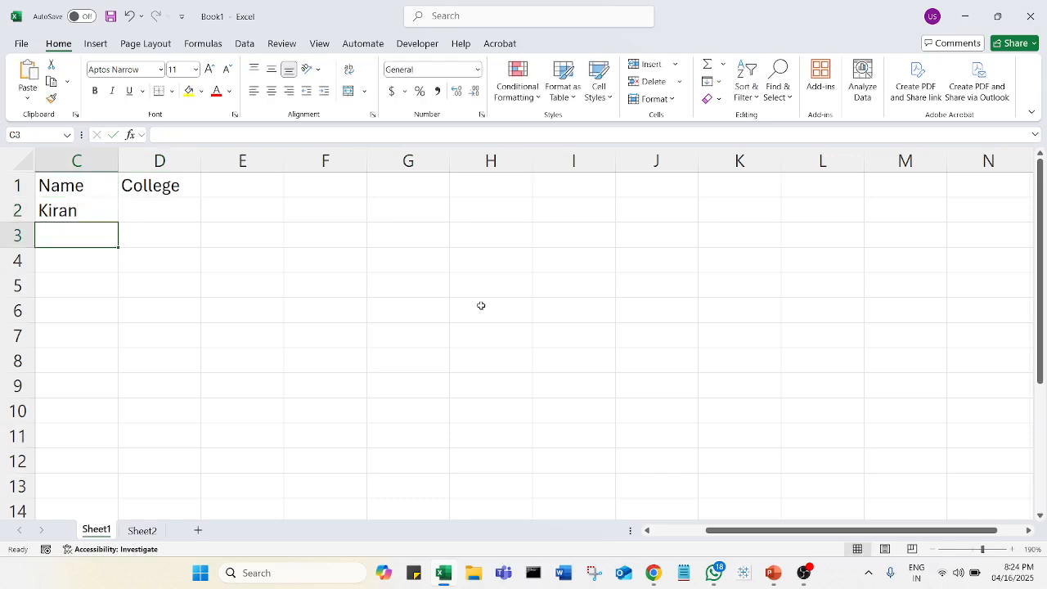
{"action": "type", "text": "Man"}
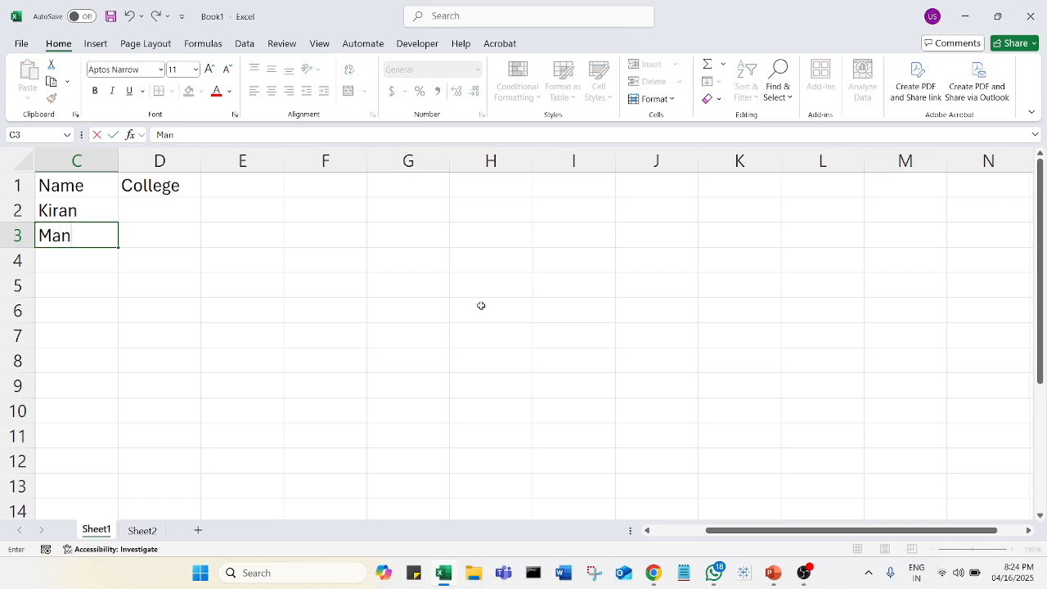
{"action": "type", "text": "oj"}
{"action": "key", "text": "Return"}
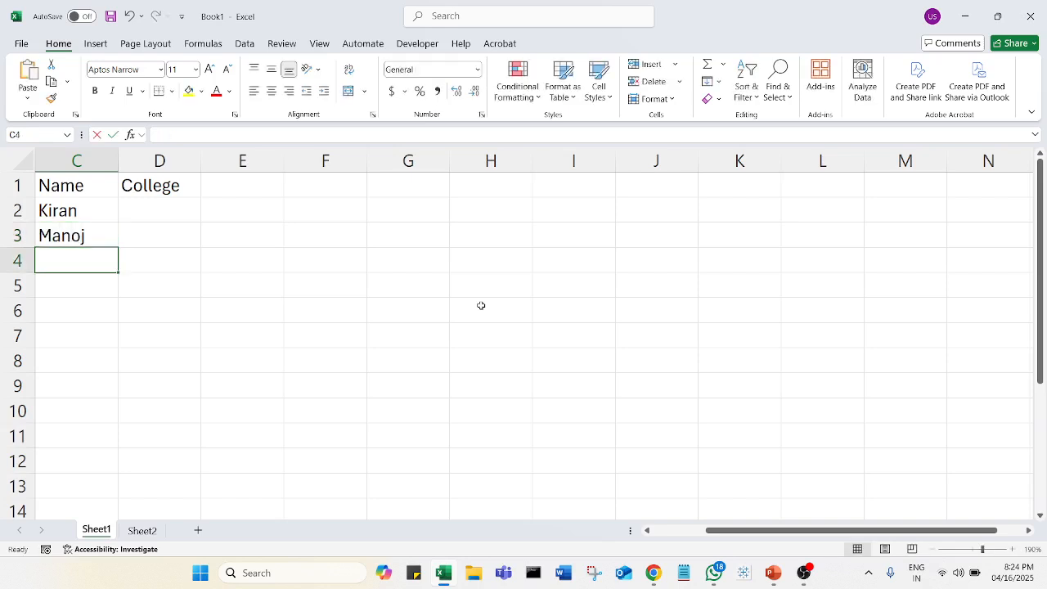
{"action": "type", "text": "Seema"}
{"action": "key", "text": "Return"}
{"action": "type", "text": "R"}
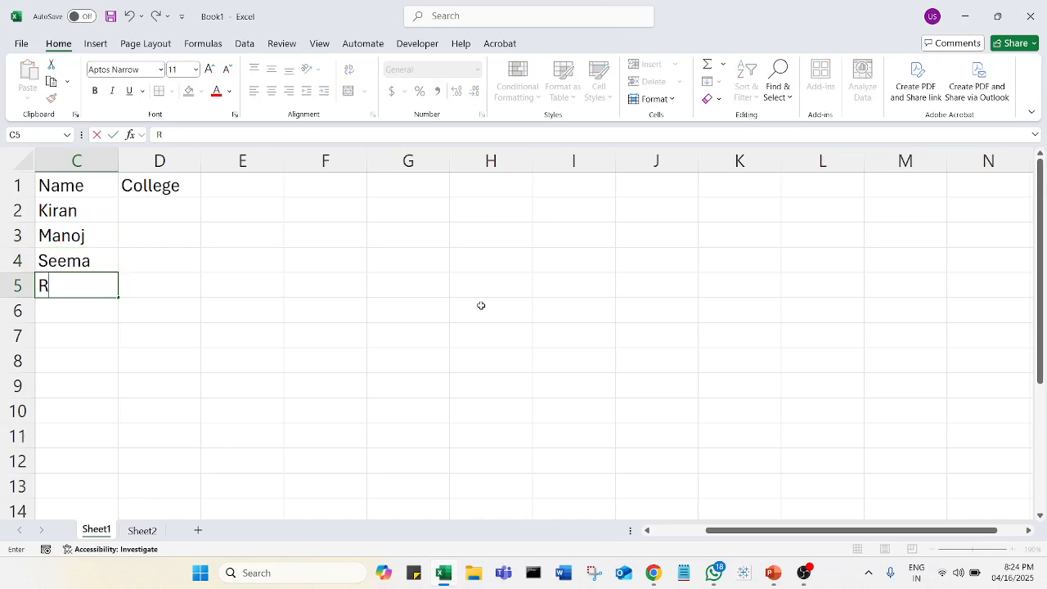
{"action": "type", "text": "itu"}
Step: Fill D2:D5 under the College header with National, GCC, MES and ABC
{"action": "left_click", "coordinate": [161, 211]}
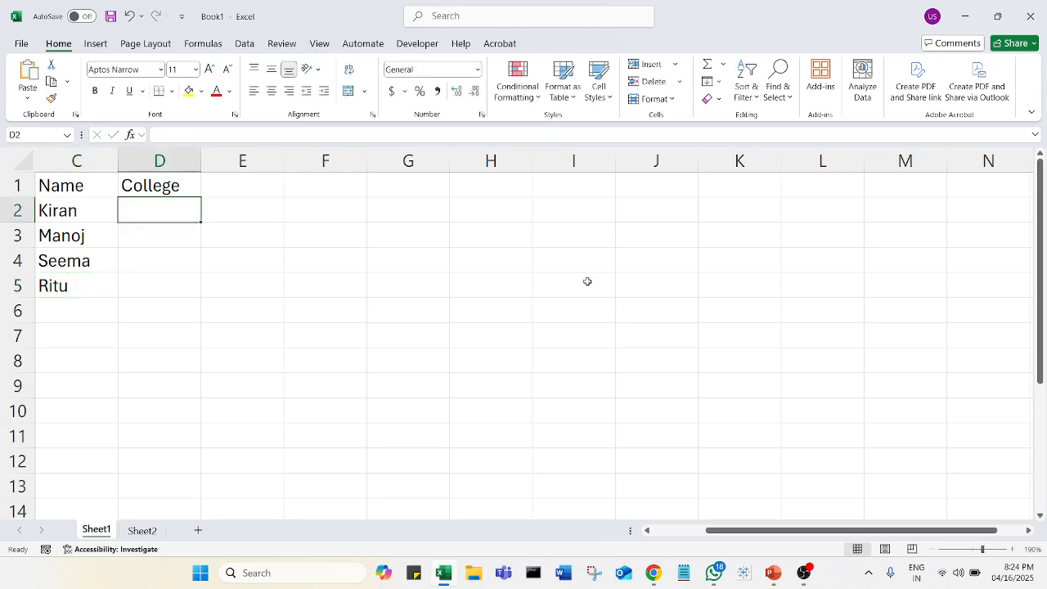
{"action": "type", "text": "National"}
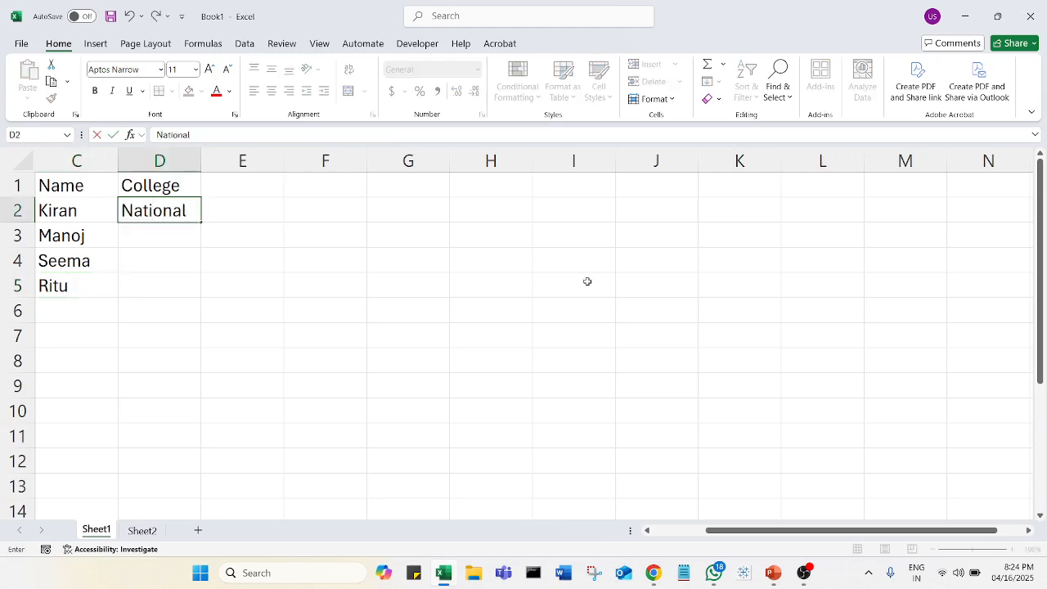
{"action": "key", "text": "Return"}
{"action": "type", "text": "C"}
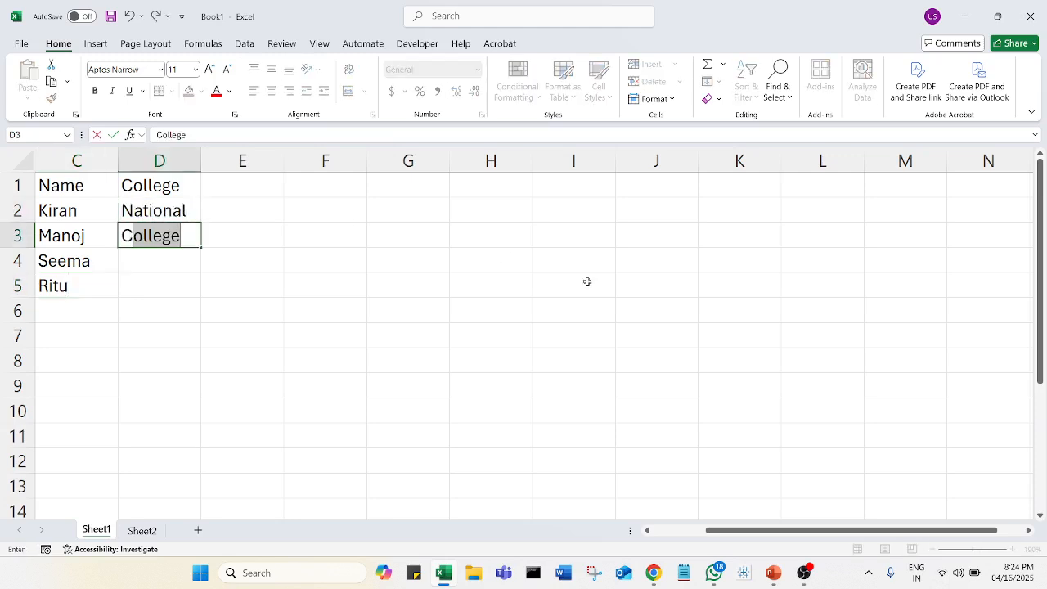
{"action": "type", "text": "GCC"}
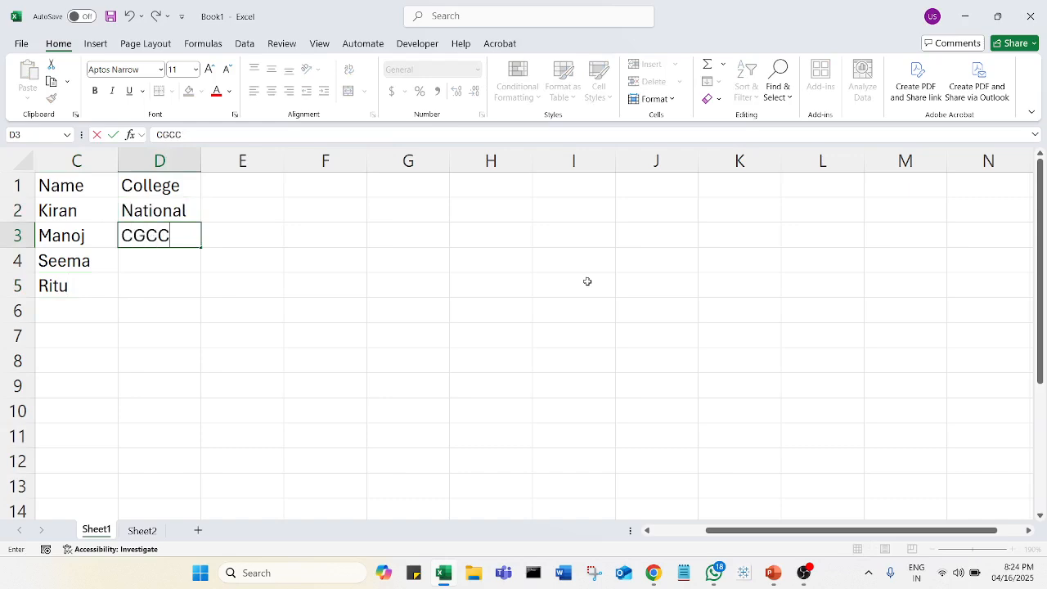
{"action": "key", "text": "BackSpace"}
{"action": "key", "text": "BackSpace"}
{"action": "key", "text": "BackSpace"}
{"action": "key", "text": "BackSpace"}
{"action": "type", "text": "GCC"}
{"action": "key", "text": "Return"}
{"action": "type", "text": "MES"}
{"action": "key", "text": "Return"}
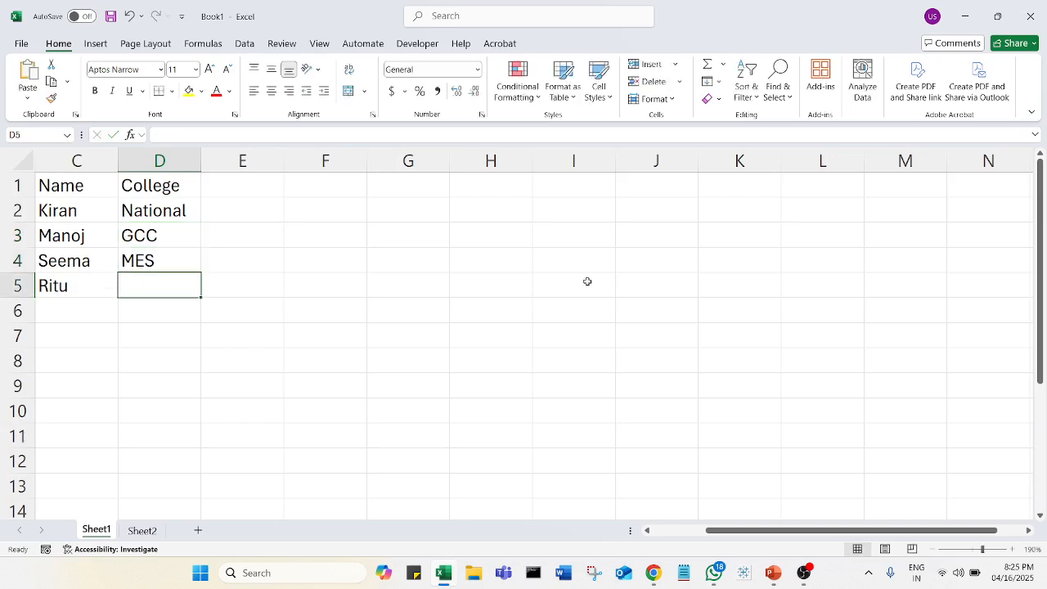
{"action": "type", "text": "ABS"}
{"action": "key", "text": "BackSpace"}
{"action": "type", "text": "C"}
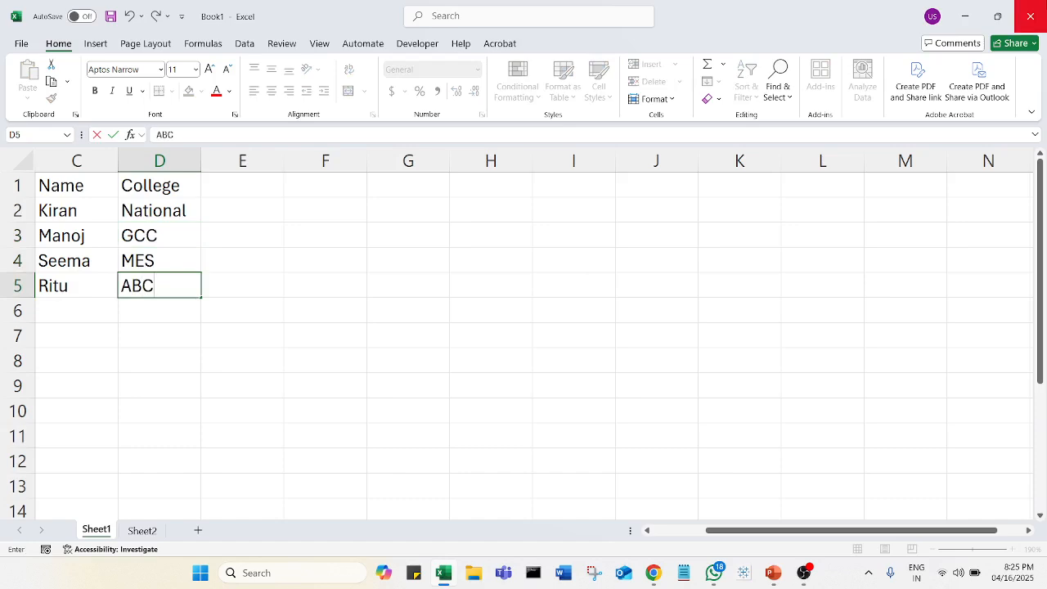
{"action": "left_click", "coordinate": [288, 438]}
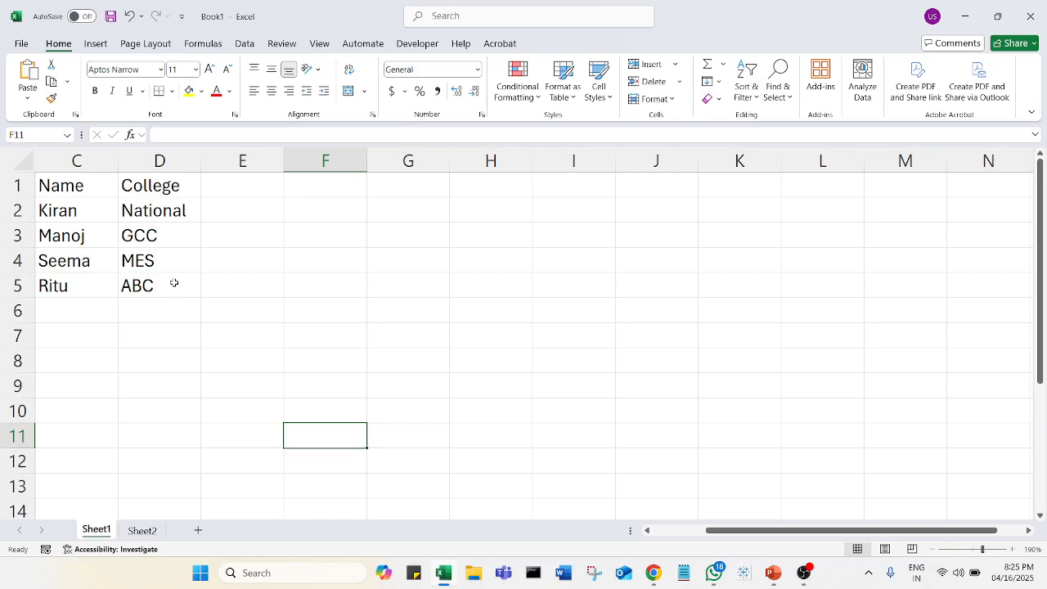
Step: Add a Phone header in E1 and enter a sample phone number for each student in E2:E5
{"action": "left_click", "coordinate": [253, 188]}
{"action": "type", "text": "Phone"}
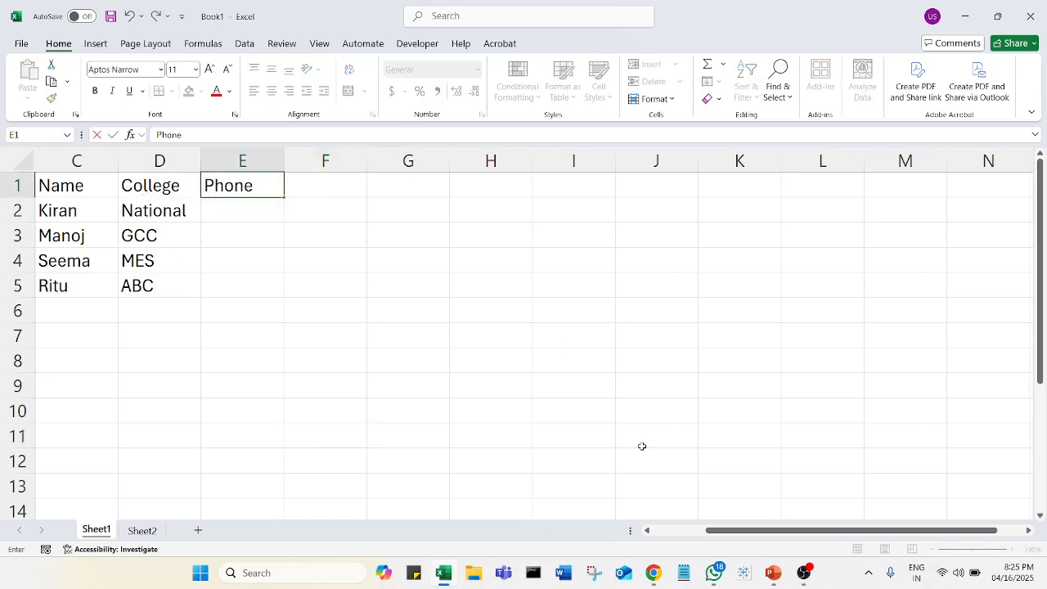
{"action": "key", "text": "Return"}
{"action": "type", "text": "234234234"}
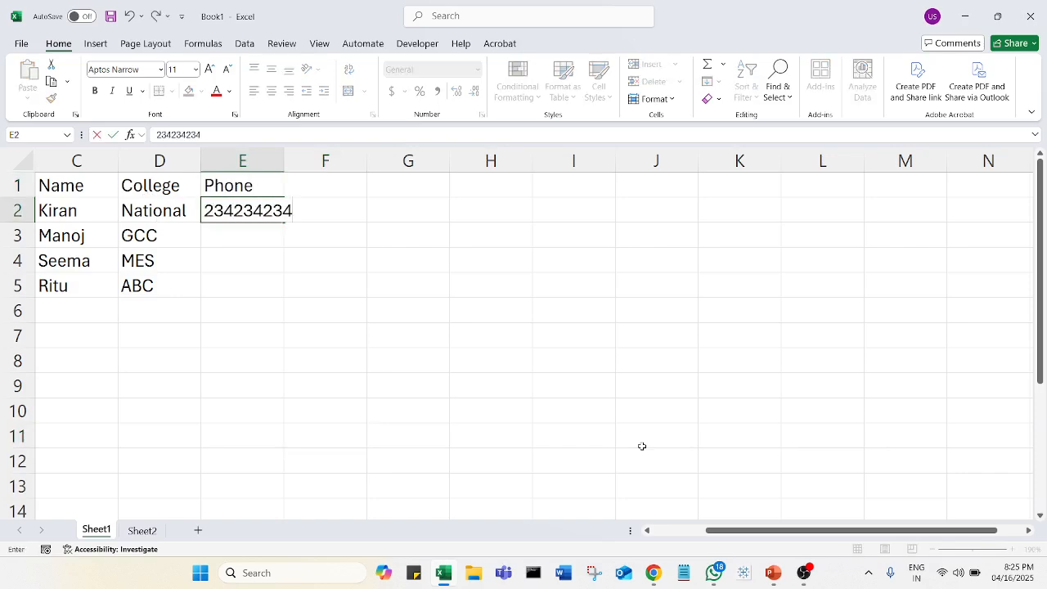
{"action": "key", "text": "Return"}
{"action": "type", "text": "234234234"}
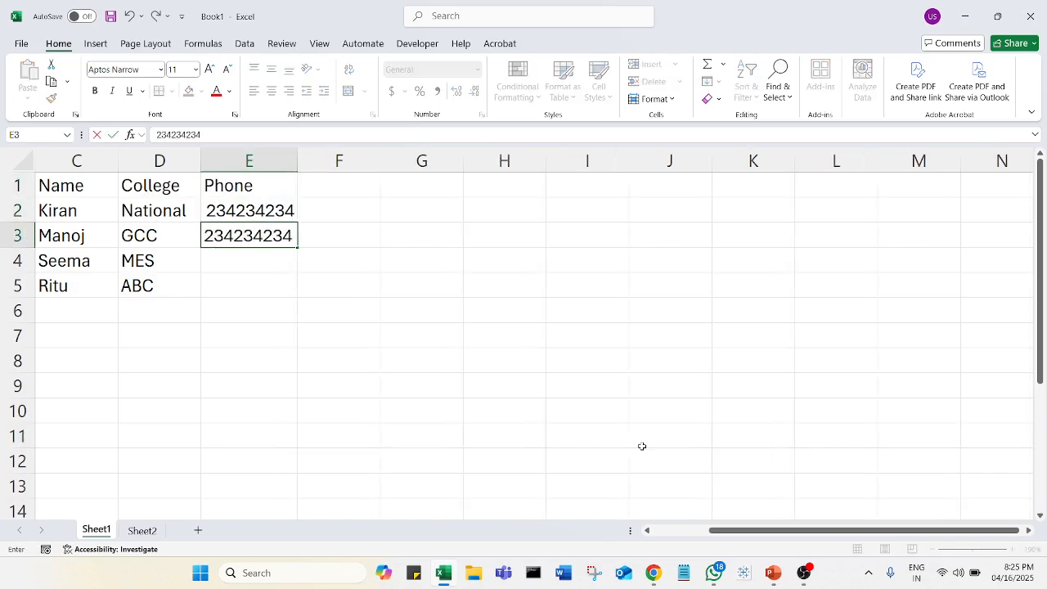
{"action": "key", "text": "Return"}
{"action": "type", "text": "234234"}
{"action": "key", "text": "Return"}
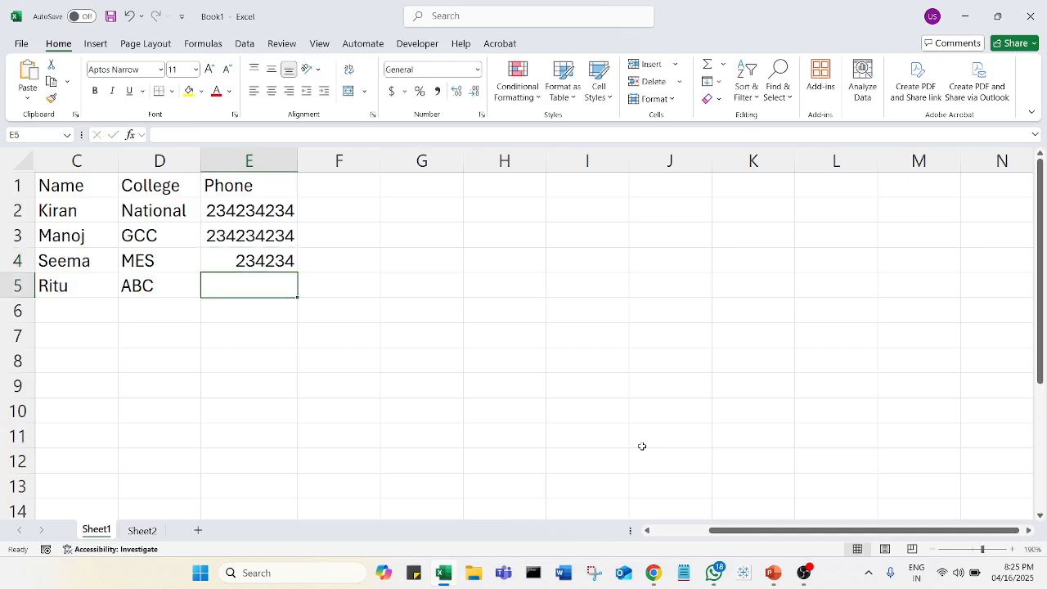
{"action": "type", "text": "546456456"}
{"action": "key", "text": "Return"}
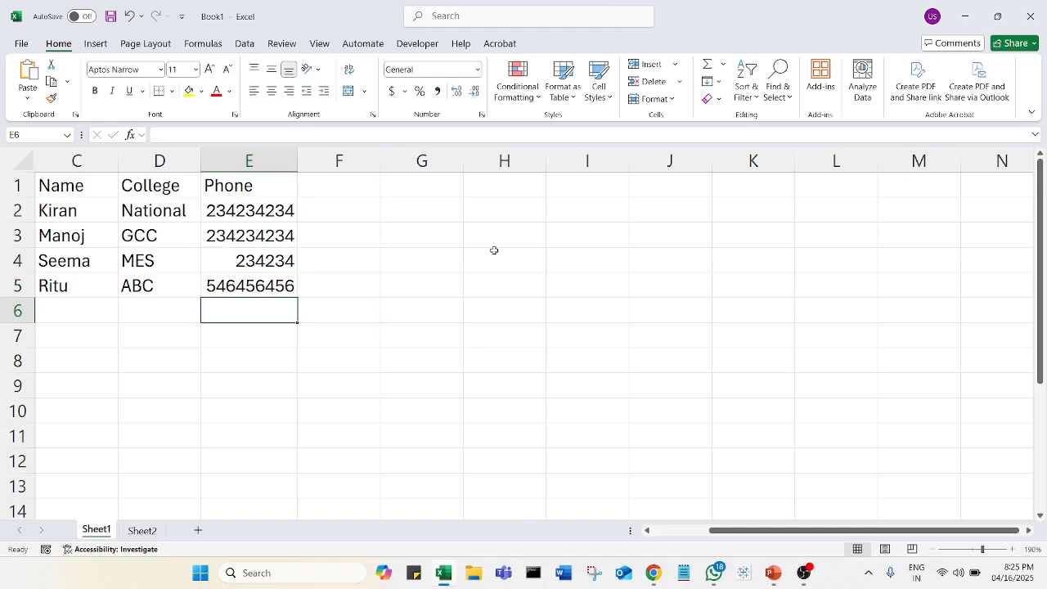
{"action": "left_click", "coordinate": [433, 212]}
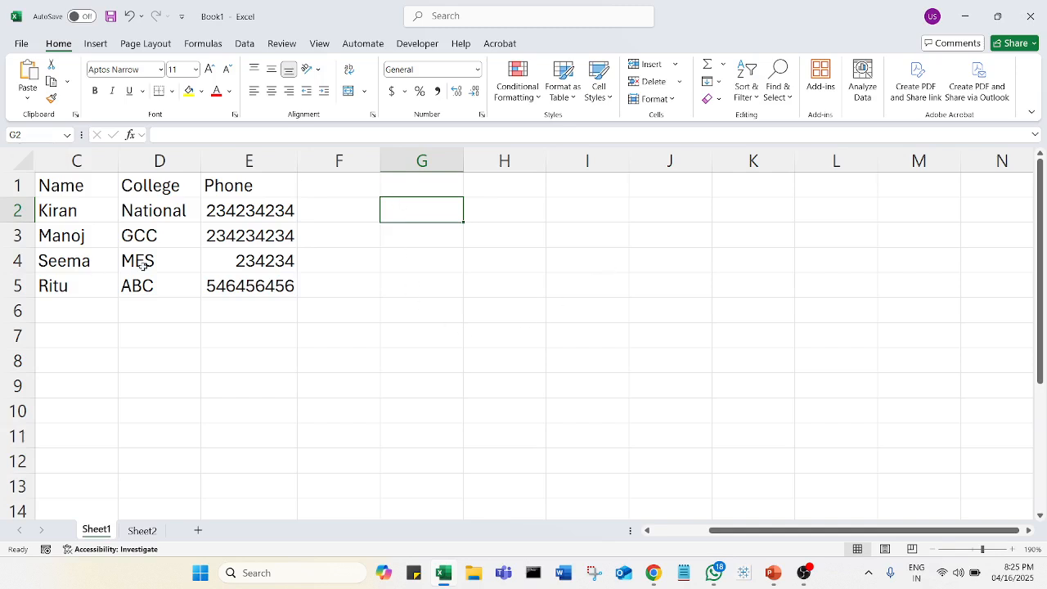
{"action": "left_click", "coordinate": [68, 186]}
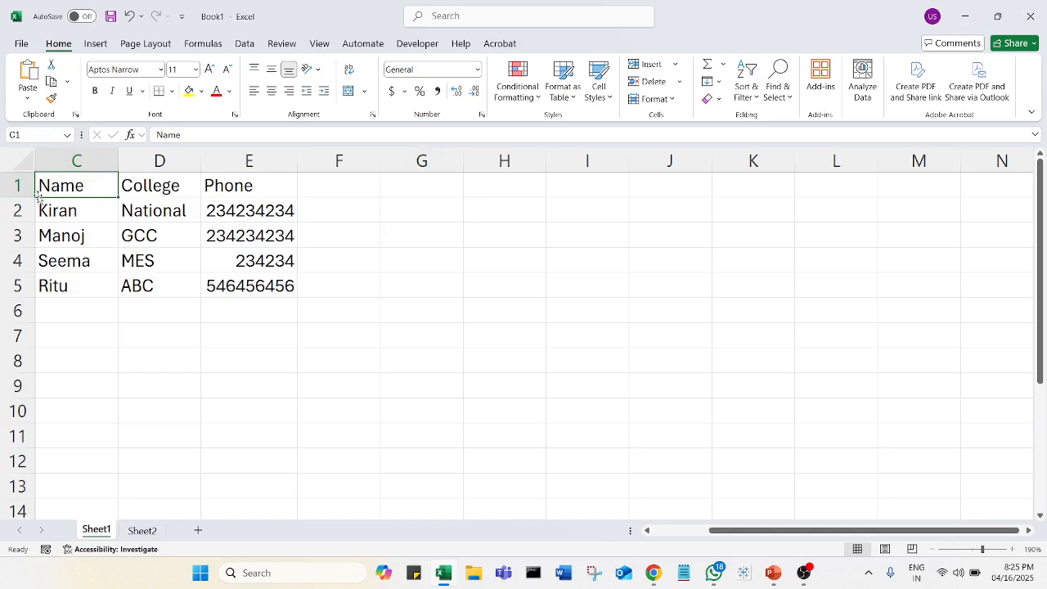
{"action": "left_click_drag", "start_coordinate": [812, 530], "coordinate": [756, 530]}
{"action": "left_click", "coordinate": [154, 184]}
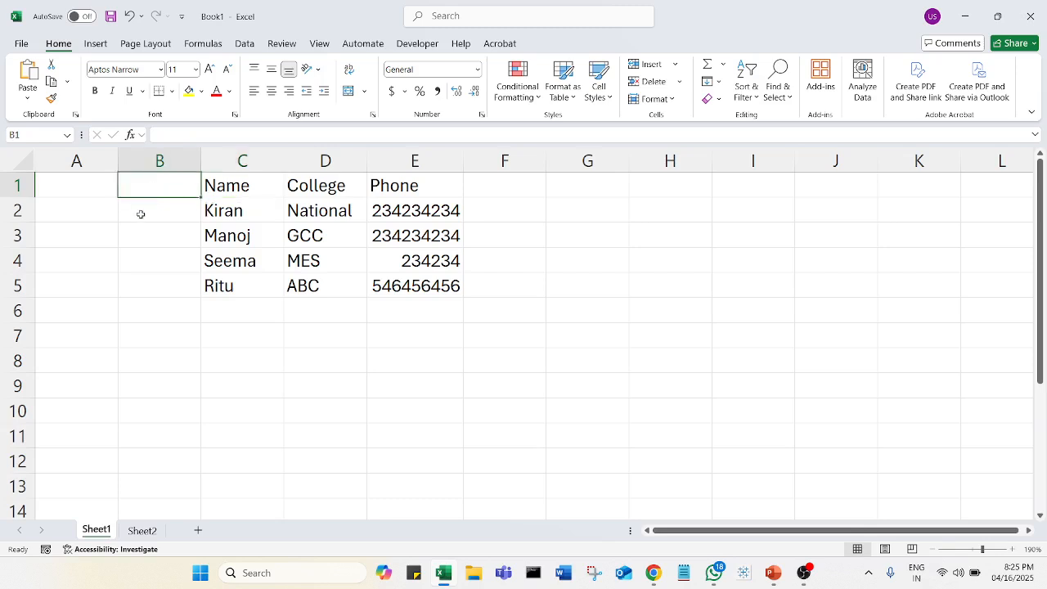
{"action": "left_click", "coordinate": [70, 188]}
{"action": "left_click", "coordinate": [376, 373]}
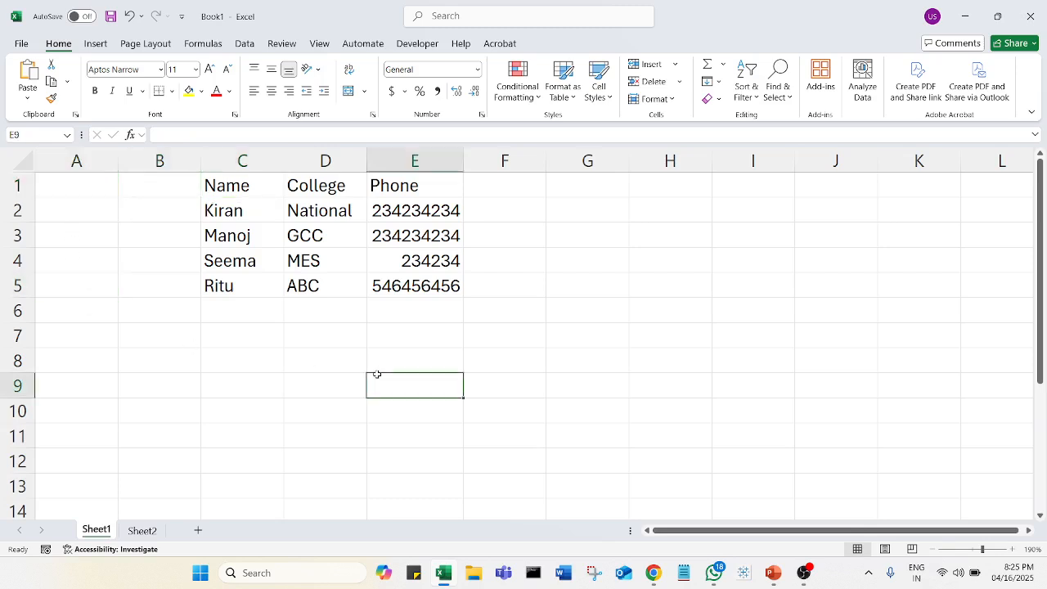
{"action": "left_click", "coordinate": [679, 340]}
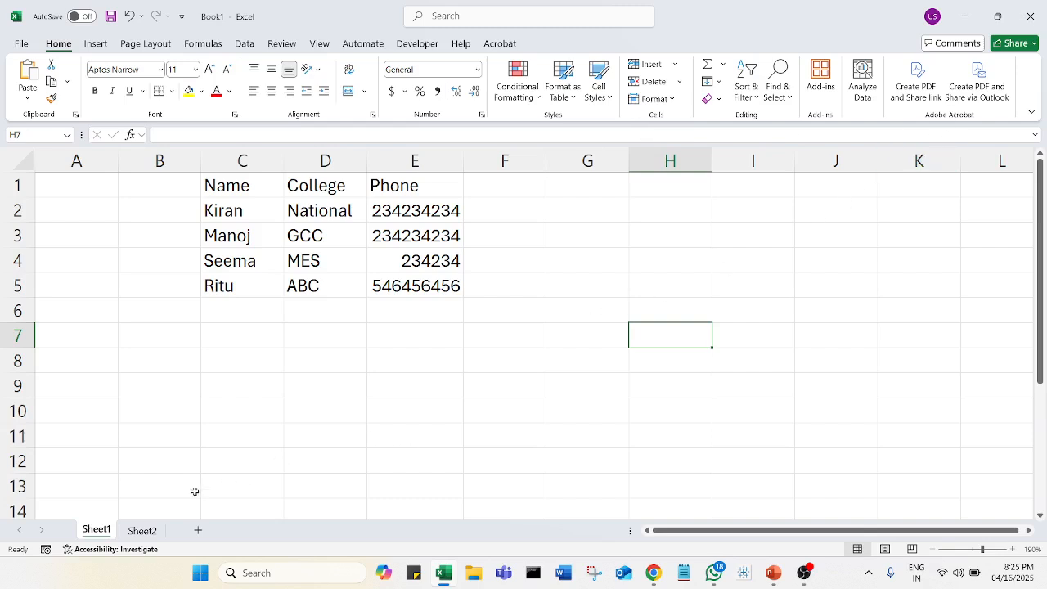
Step: Open Sheet2 and enter the column header Item in A1
{"action": "left_click", "coordinate": [145, 534]}
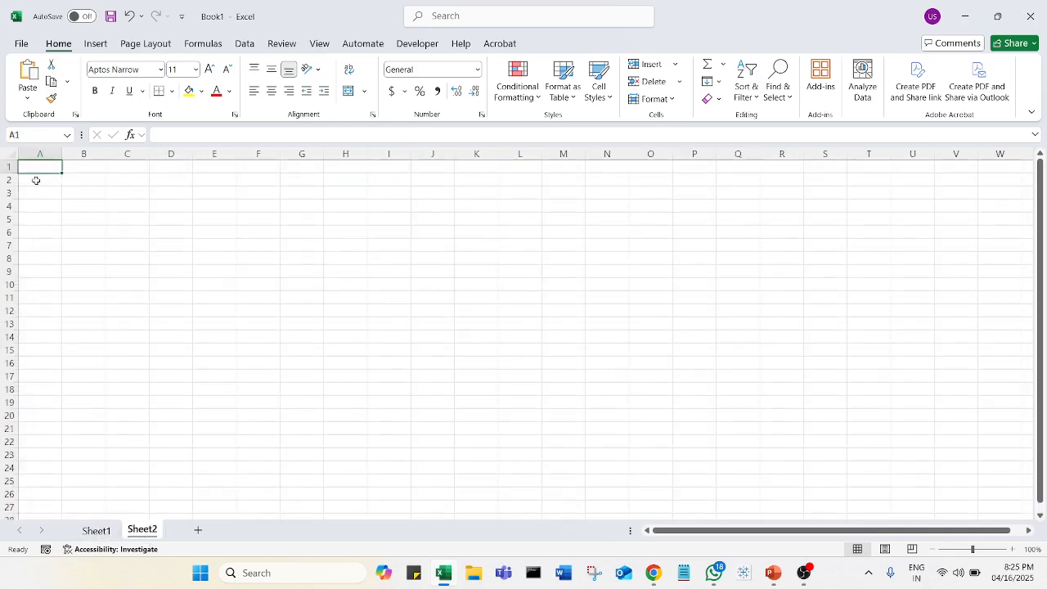
{"action": "left_click", "coordinate": [139, 312]}
{"action": "scroll", "coordinate": [139, 311], "scroll_direction": "up", "scroll_amount": 4}
{"action": "left_click", "coordinate": [87, 180]}
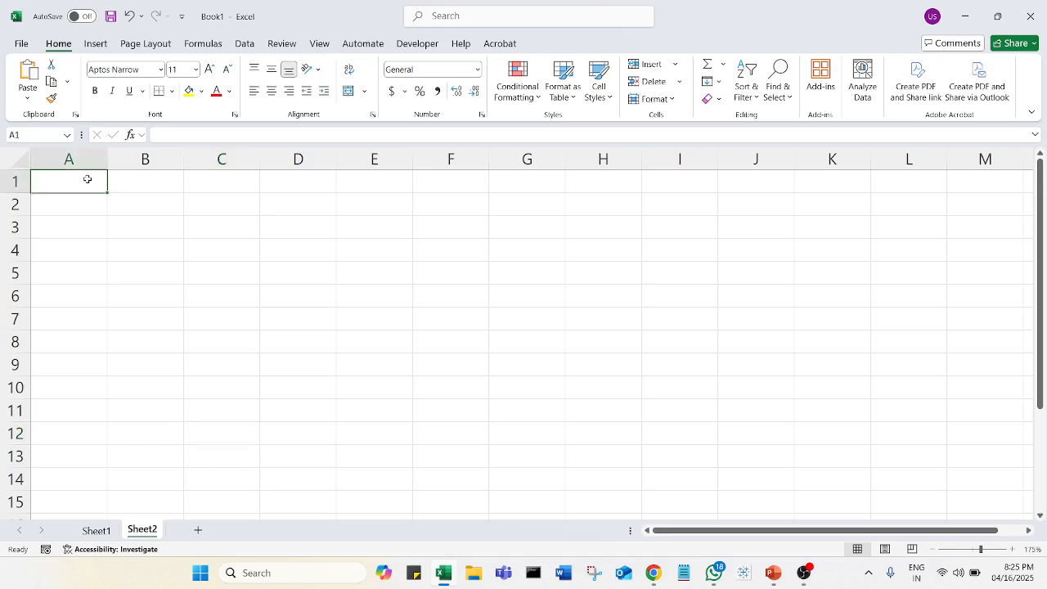
{"action": "type", "text": "Item"}
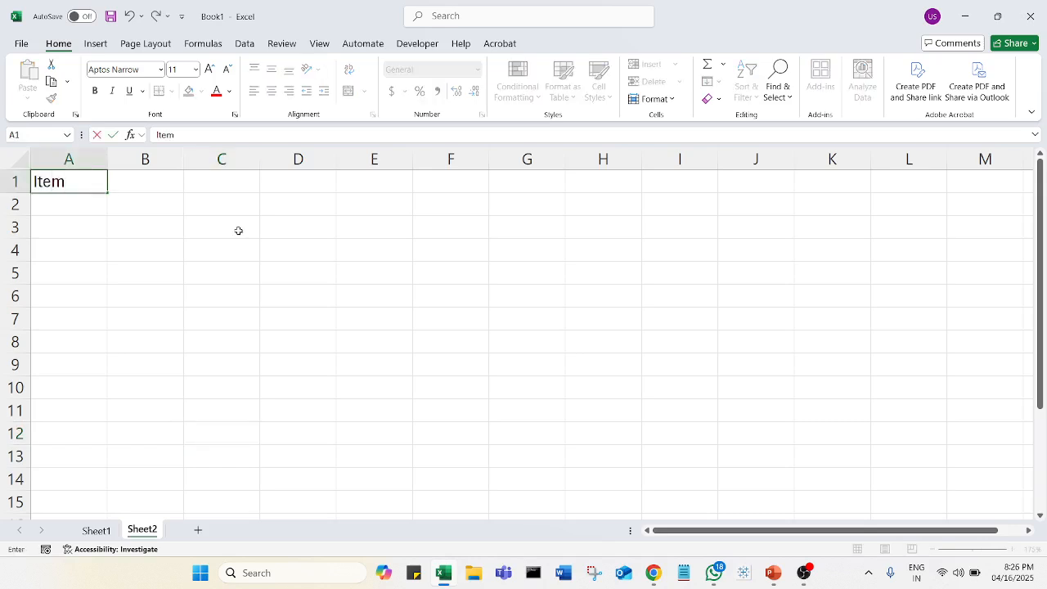
{"action": "key", "text": "Tab"}
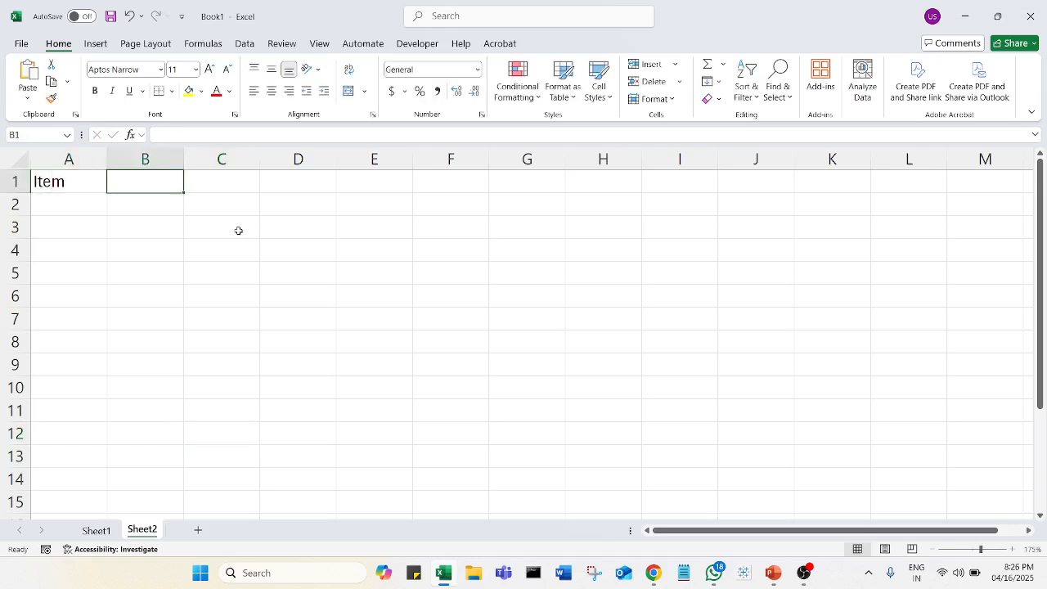
Step: Add a Price header in B1 and list Mouse, Laptop, Screen, Speakers and Mobile under Item in A2:A6
{"action": "type", "text": "Price"}
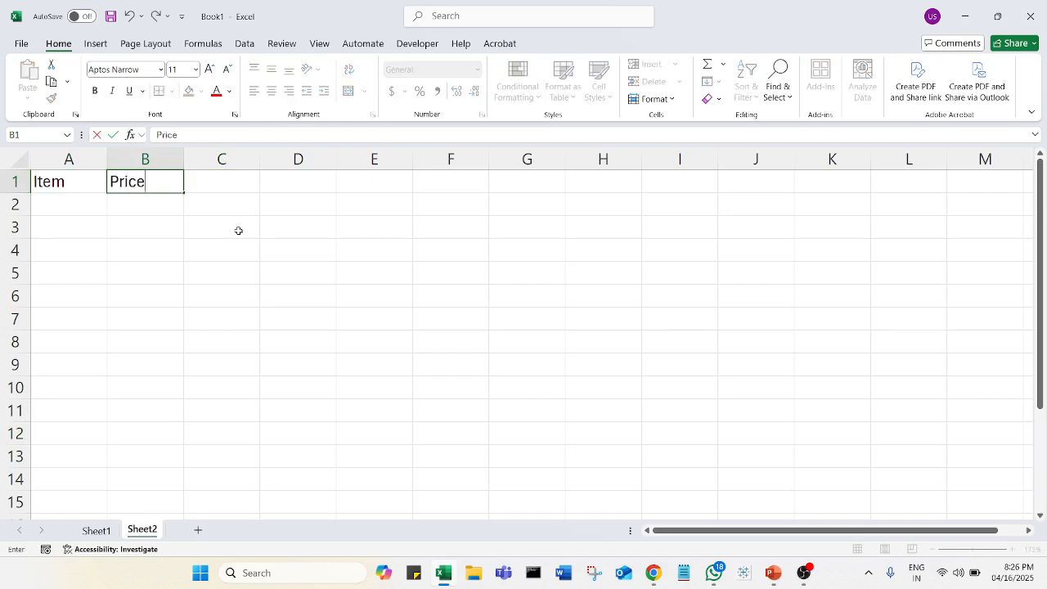
{"action": "key", "text": "Return"}
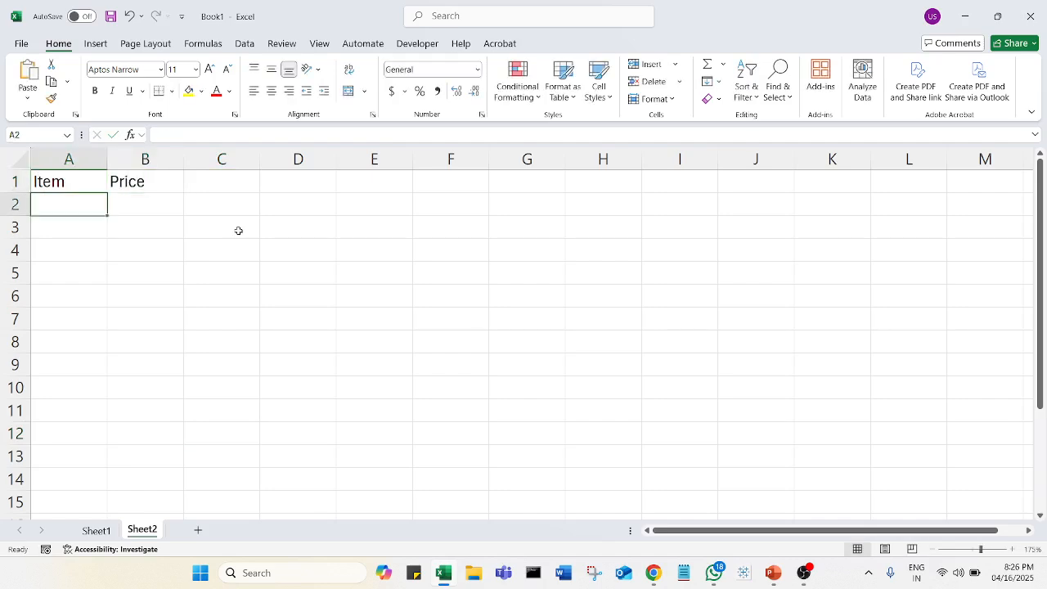
{"action": "type", "text": "Mouse"}
{"action": "key", "text": "Return"}
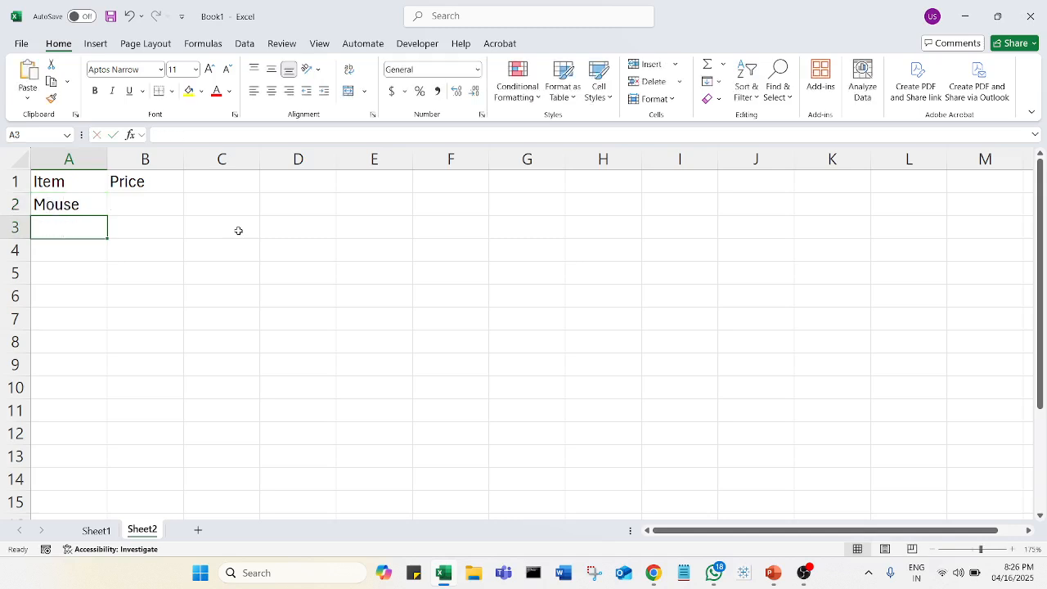
{"action": "type", "text": "Lapti"}
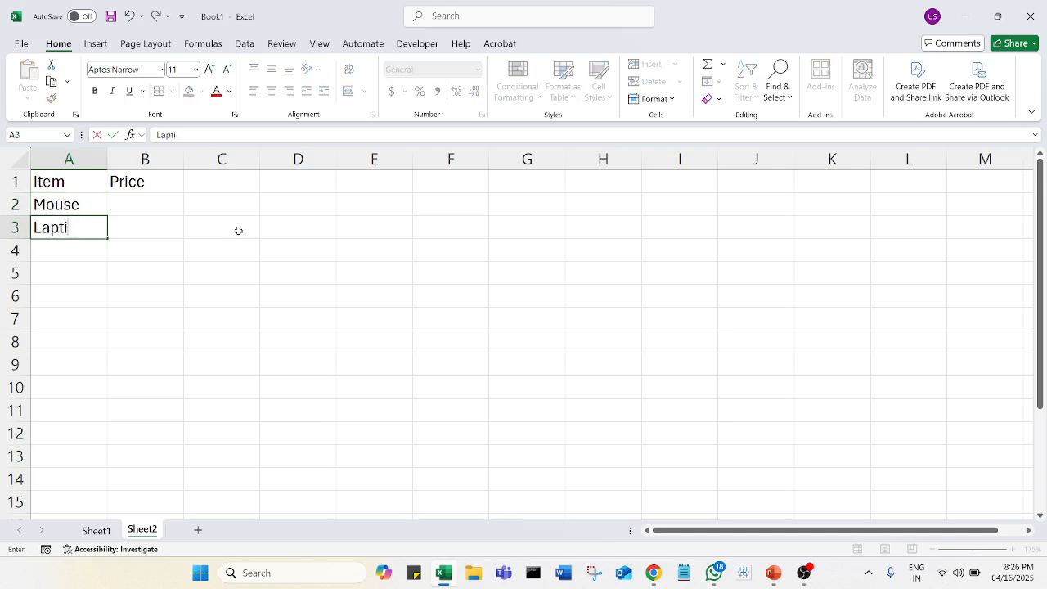
{"action": "key", "text": "BackSpace"}
{"action": "type", "text": "op"}
{"action": "key", "text": "Return"}
{"action": "type", "text": "Screen"}
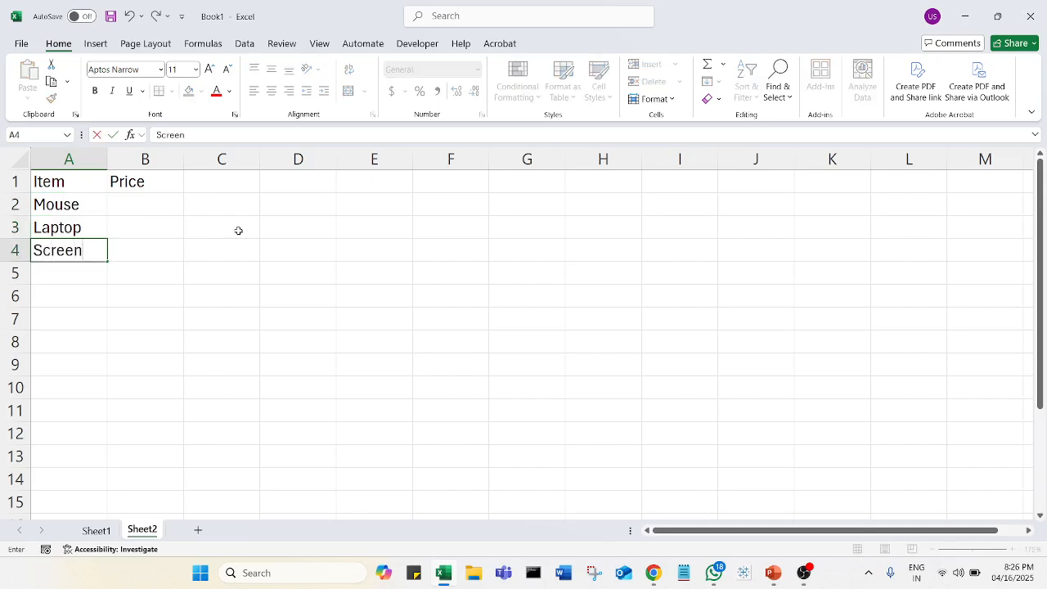
{"action": "key", "text": "Return"}
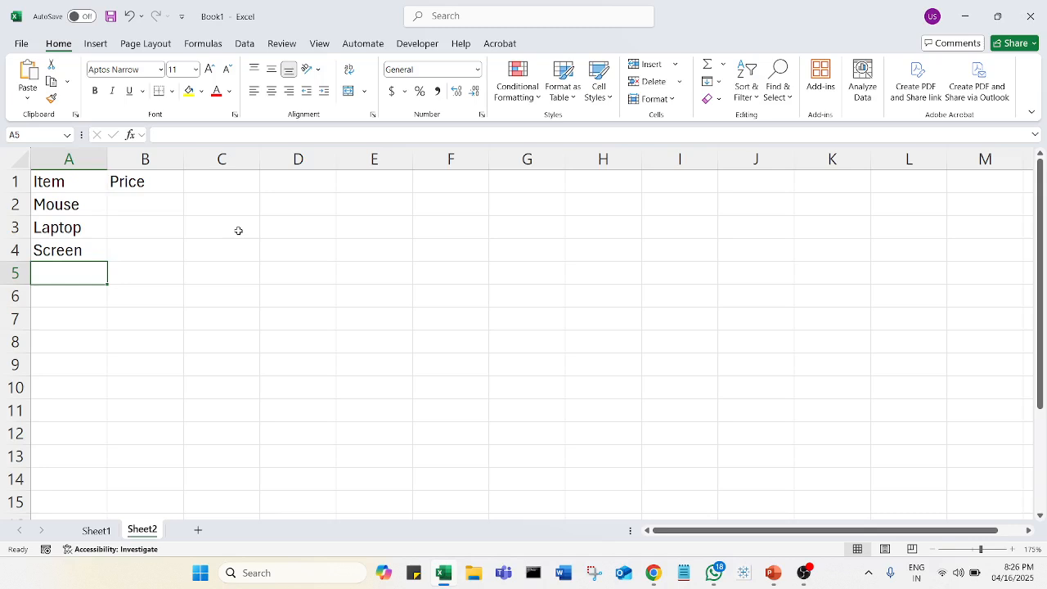
{"action": "type", "text": "Speakers"}
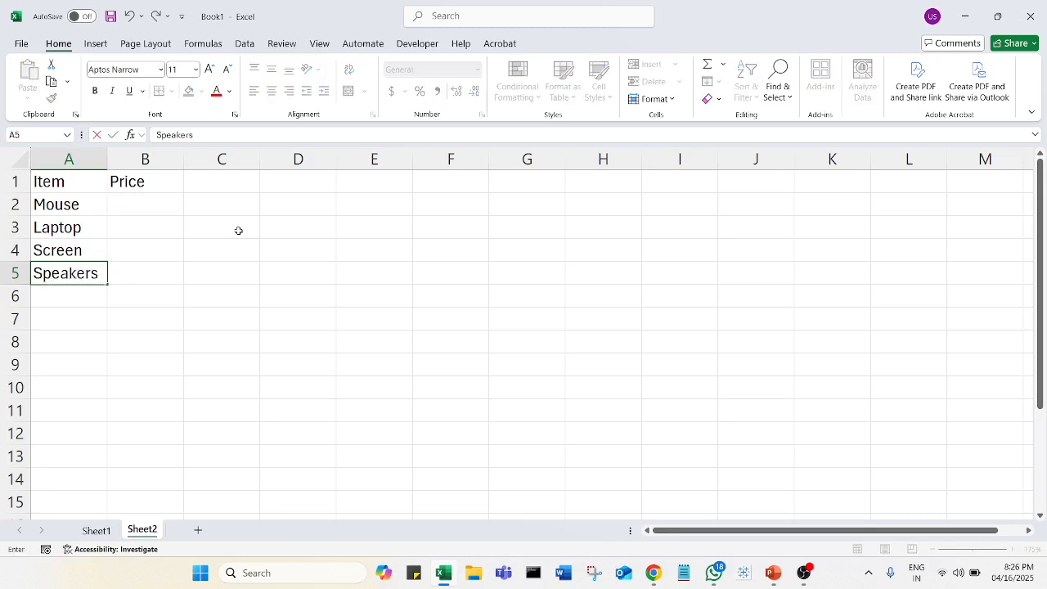
{"action": "key", "text": "Return"}
{"action": "type", "text": "Mobile"}
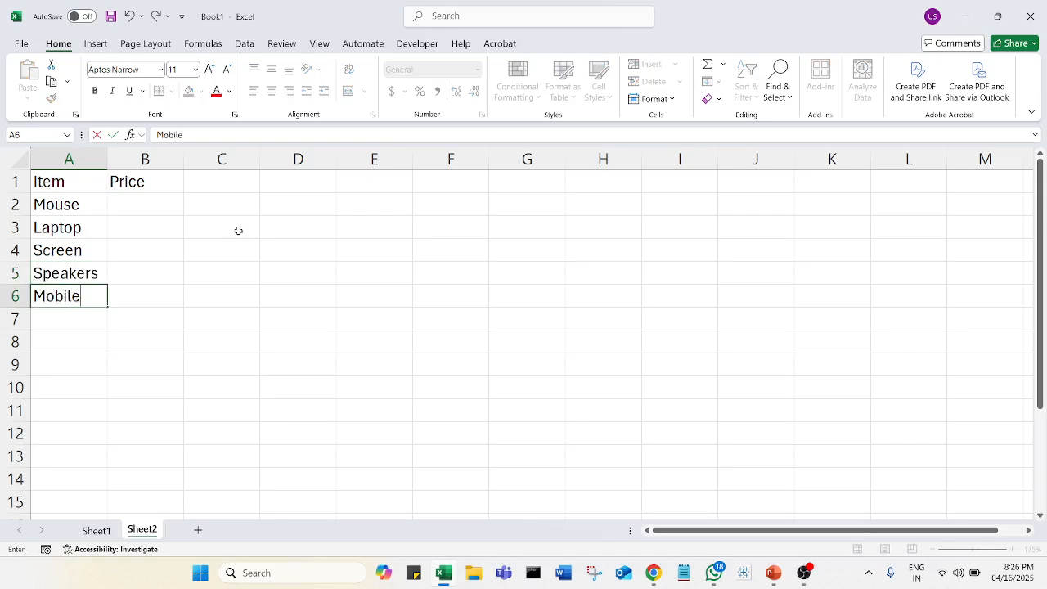
{"action": "key", "text": "Tab"}
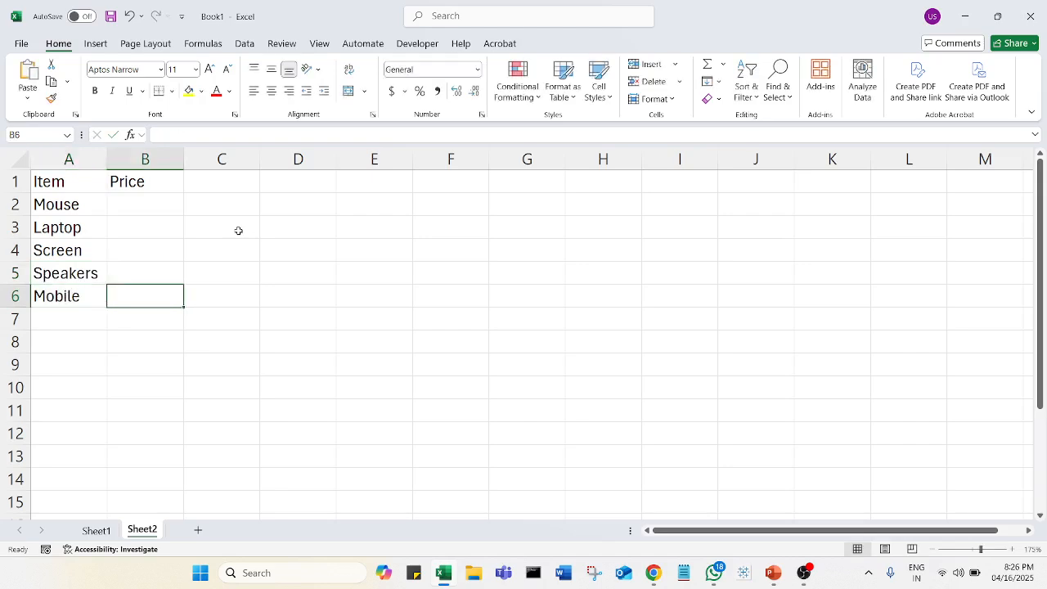
Step: Fill B2:B6 under the Price header with 600, 45000, 5000, 4000 and 50000
{"action": "left_click", "coordinate": [161, 210]}
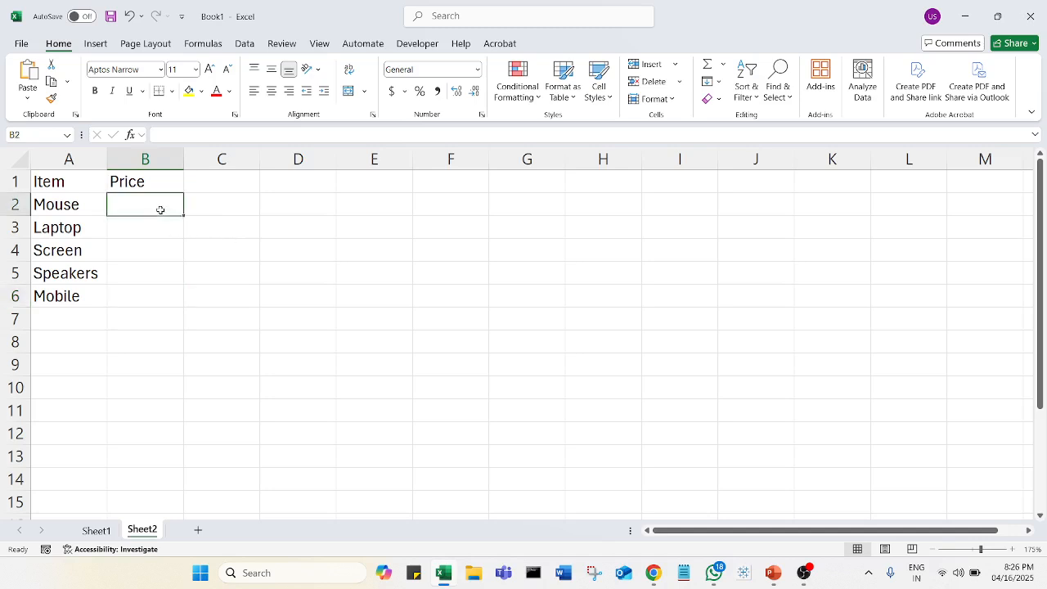
{"action": "type", "text": "600"}
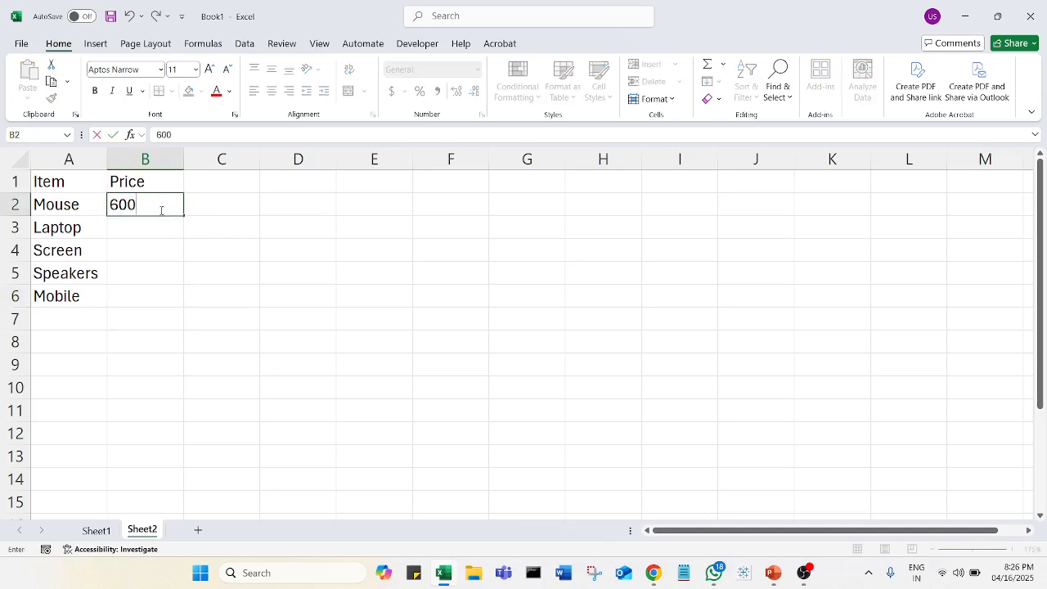
{"action": "key", "text": "Return"}
{"action": "type", "text": "450000"}
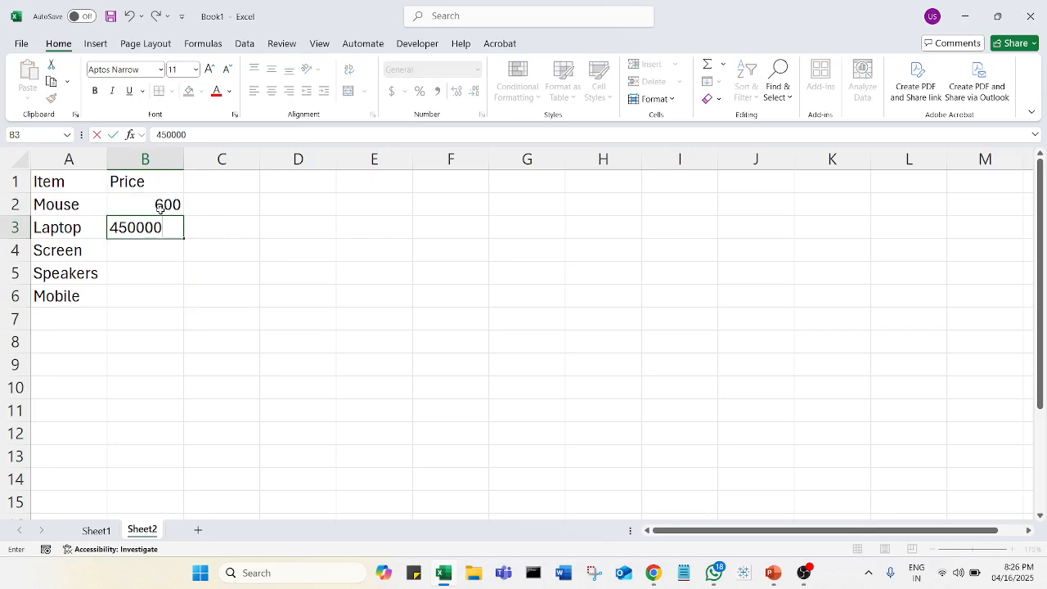
{"action": "key", "text": "BackSpace"}
{"action": "key", "text": "Return"}
{"action": "type", "text": "5000"}
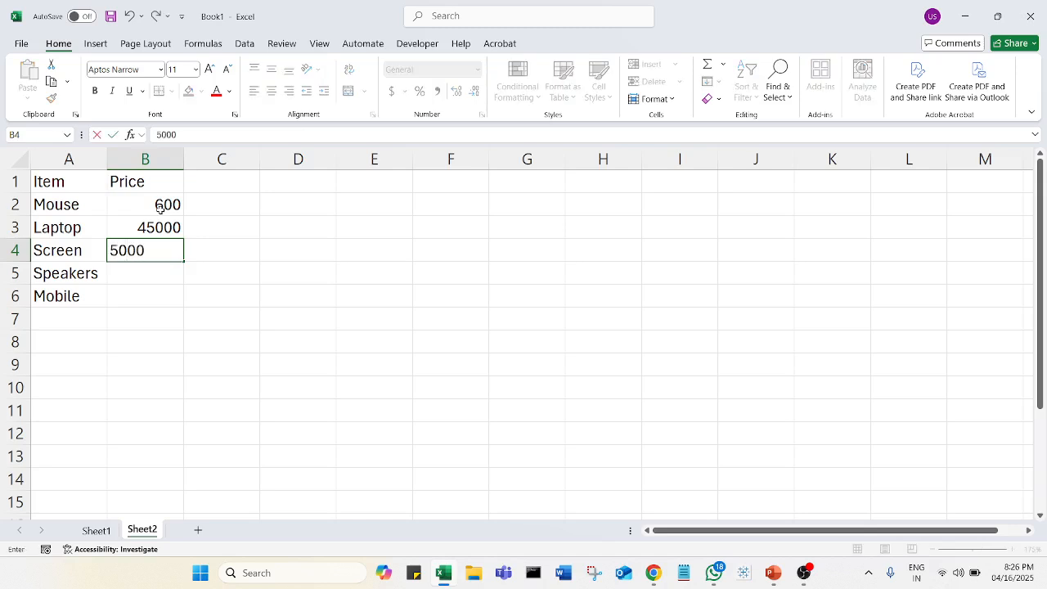
{"action": "key", "text": "Return"}
{"action": "type", "text": "4000"}
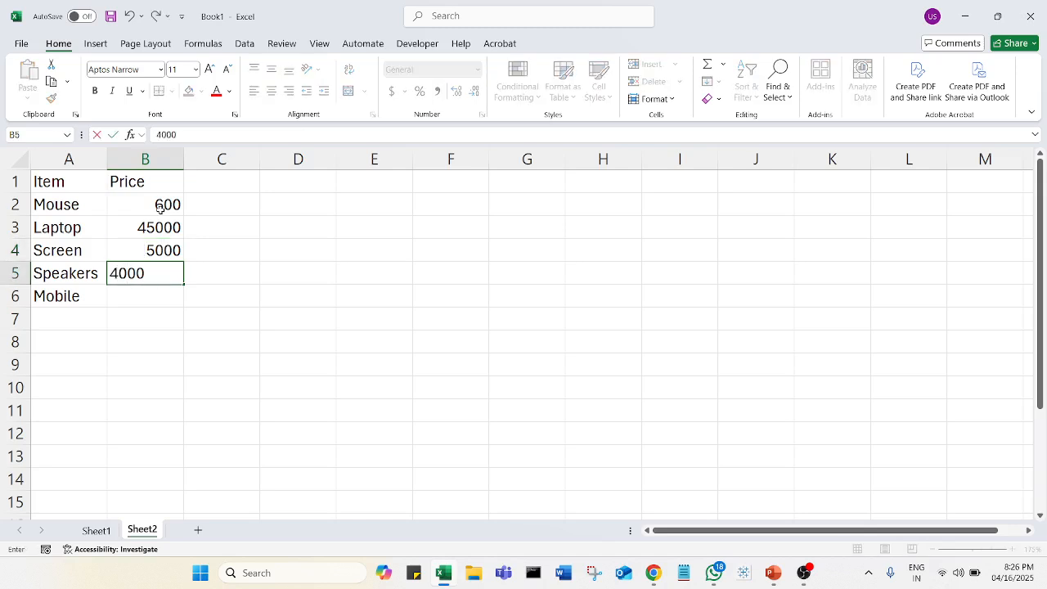
{"action": "key", "text": "Return"}
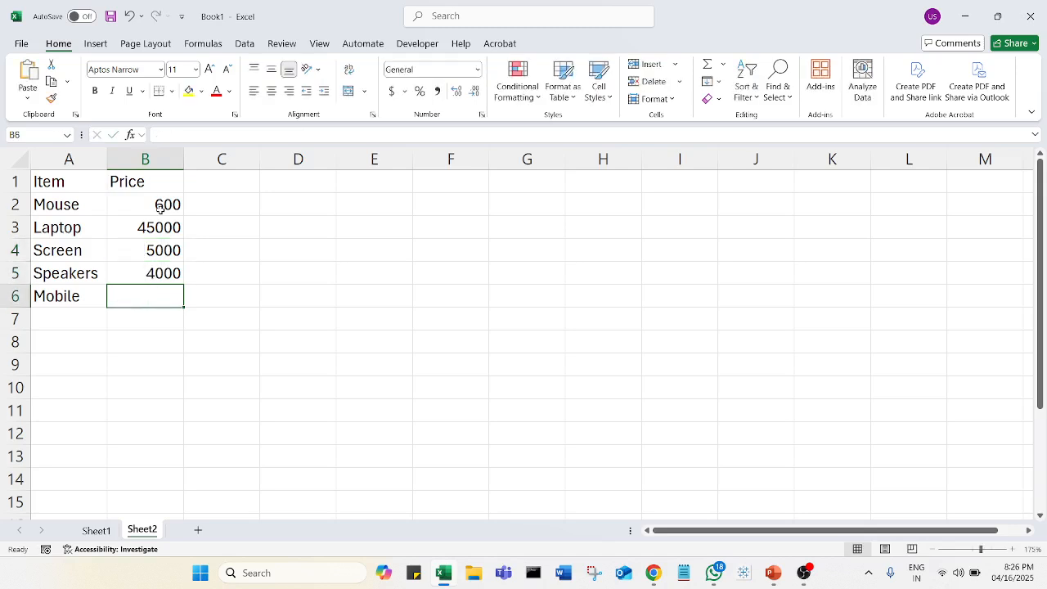
{"action": "type", "text": "50000"}
{"action": "key", "text": "Return"}
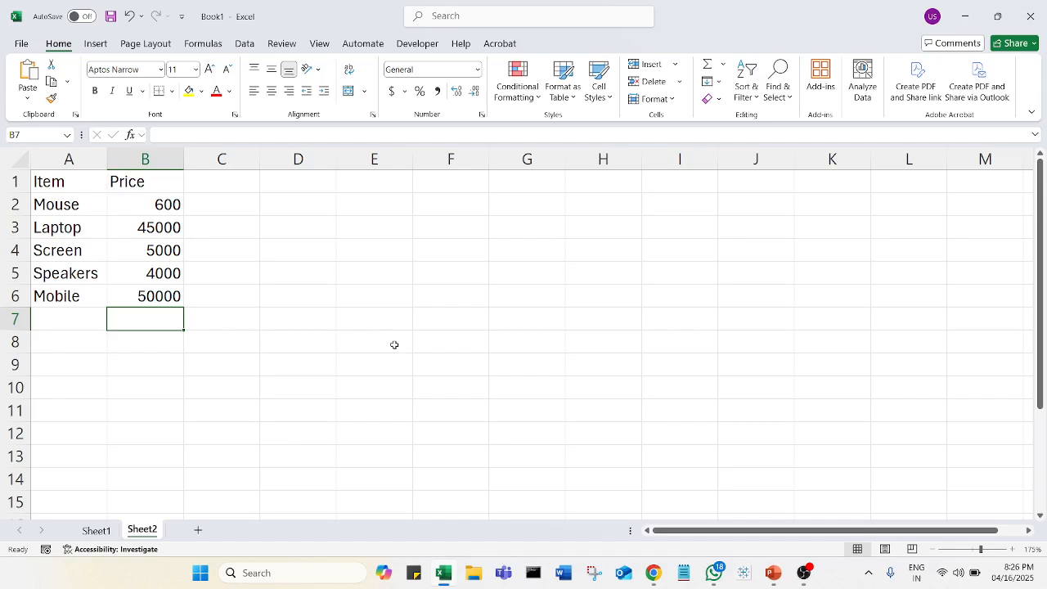
{"action": "left_click", "coordinate": [396, 315]}
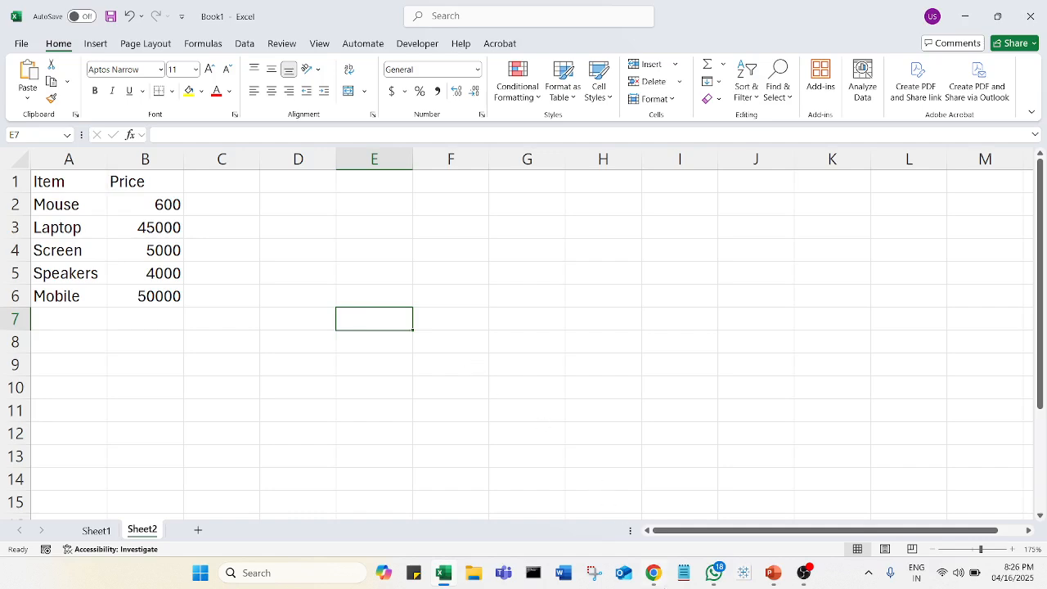
{"action": "right_click", "coordinate": [656, 584]}
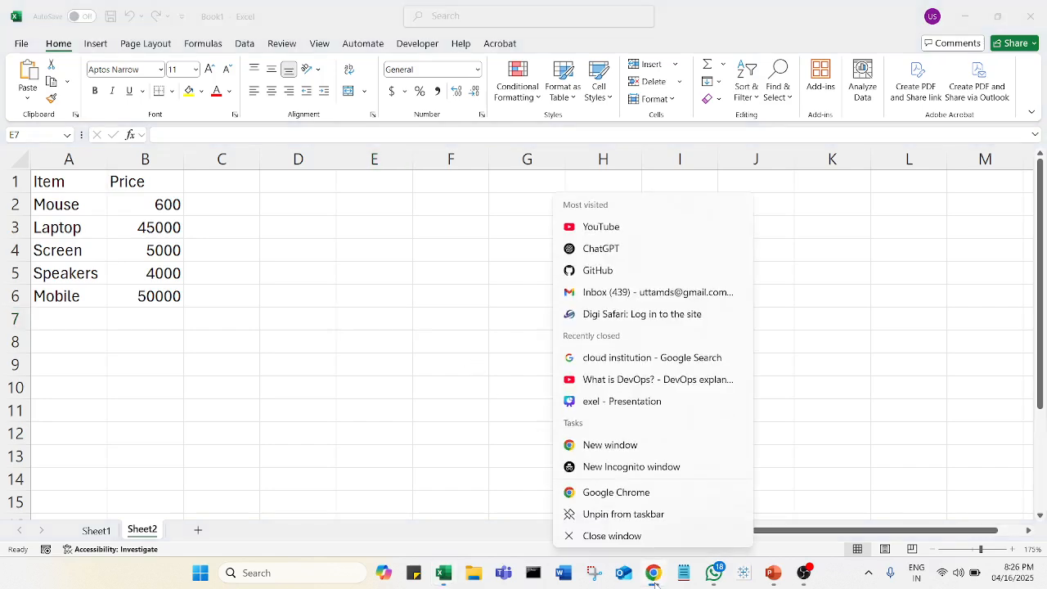
{"action": "left_click", "coordinate": [632, 448]}
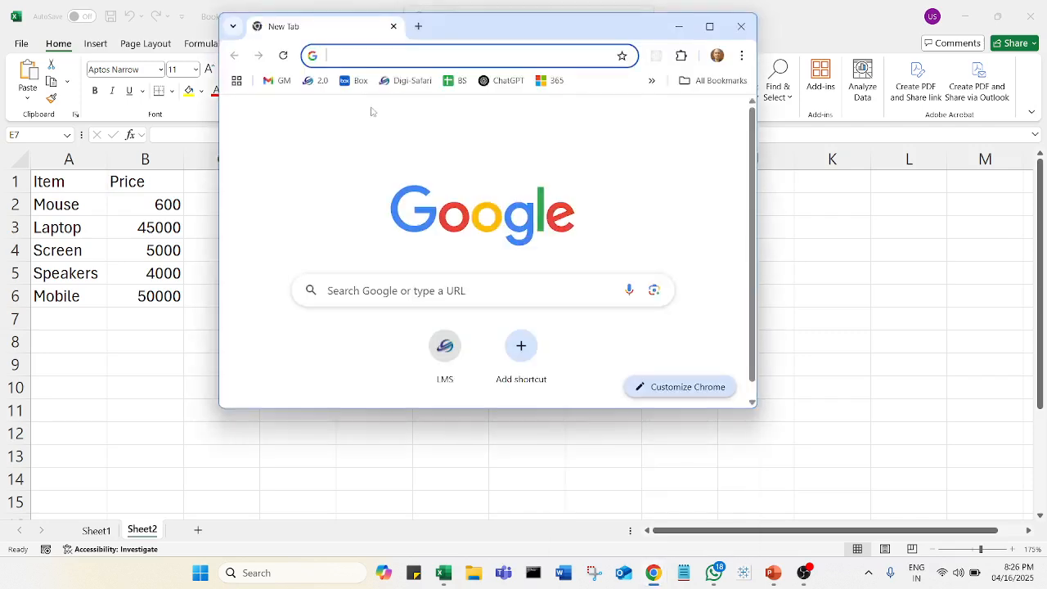
{"action": "type", "text": "www."}
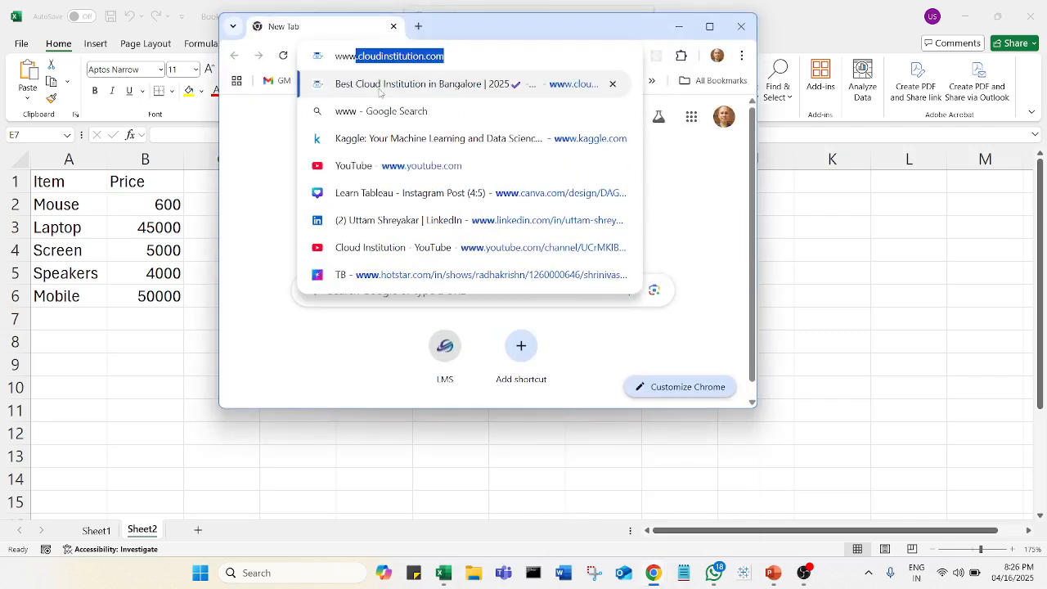
{"action": "key", "text": "Return"}
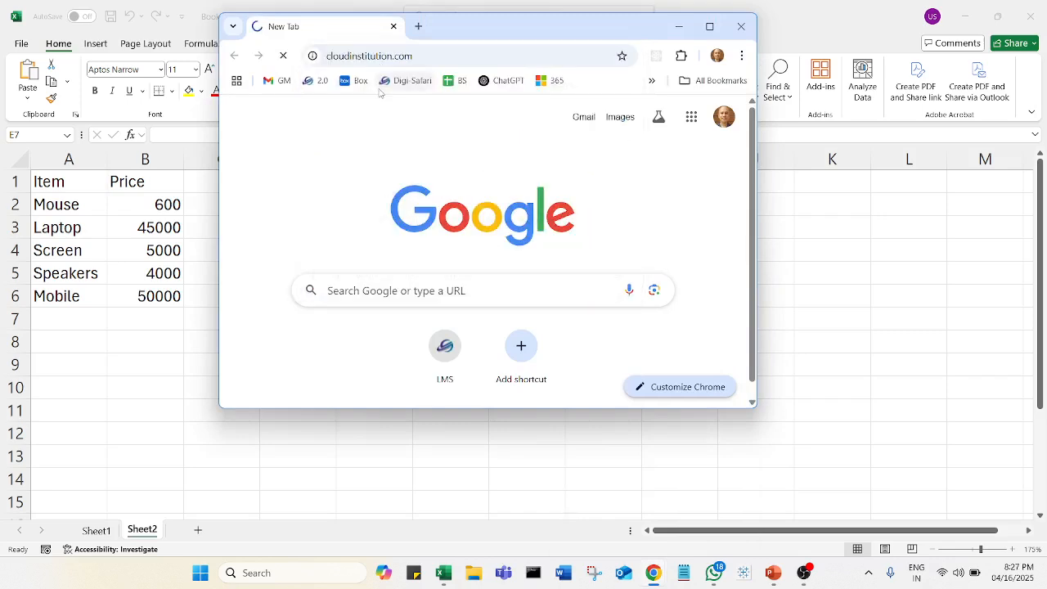
{"action": "left_click", "coordinate": [710, 27]}
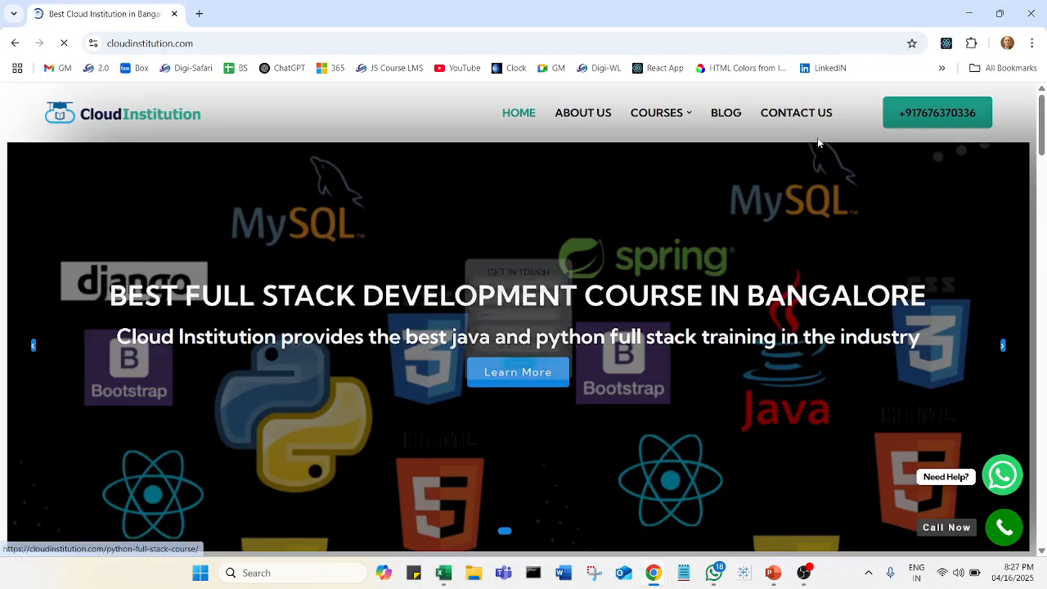
{"action": "left_click", "coordinate": [640, 183]}
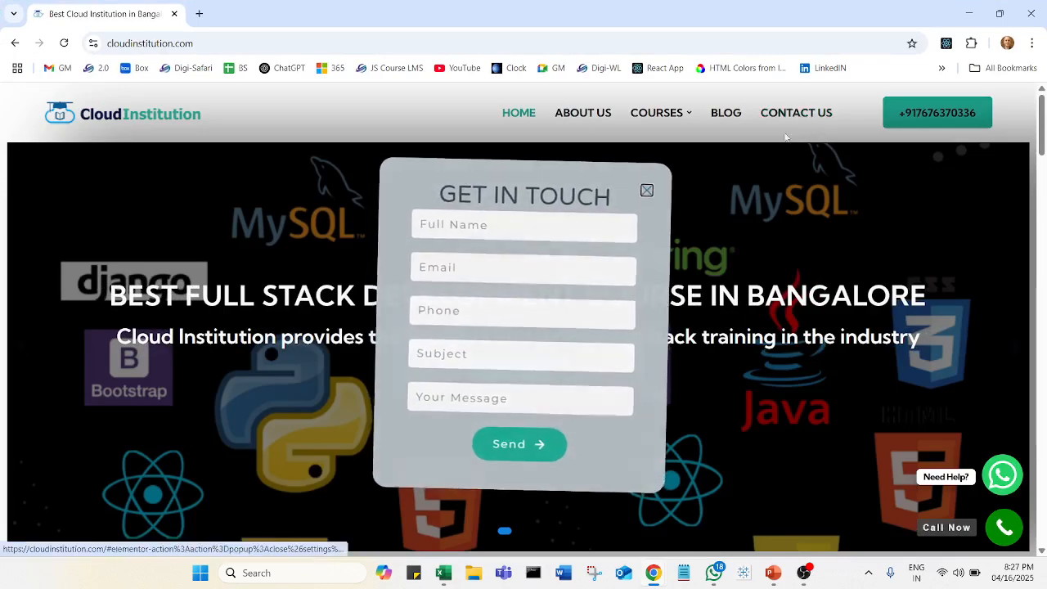